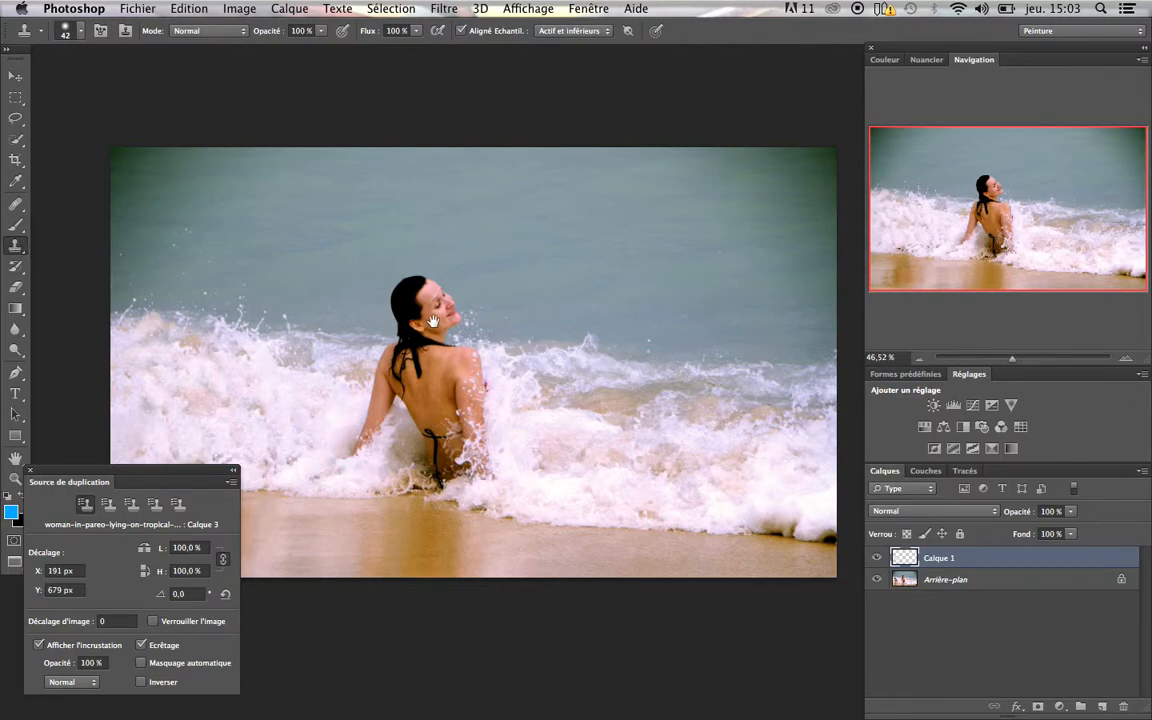
Compare both beach photos with and without their retouching by toggling the visibility of Calque 1 and Groupe 1.
left_click_drag(433, 321, 484, 281)
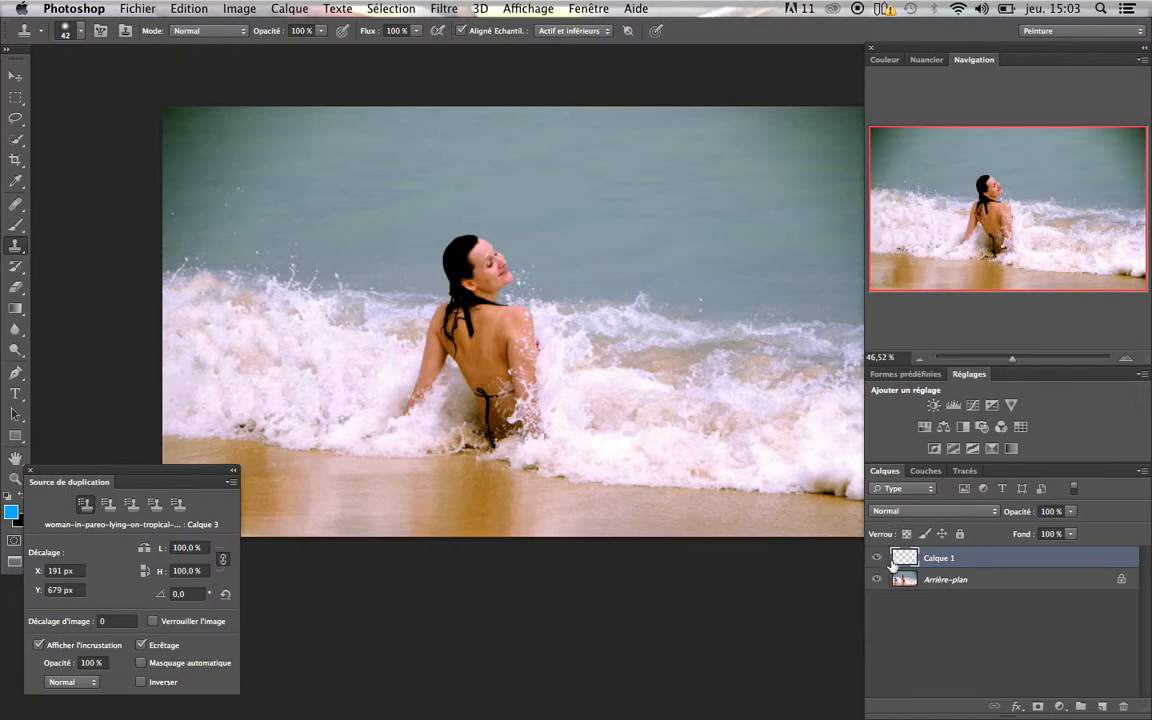
left_click(877, 557)
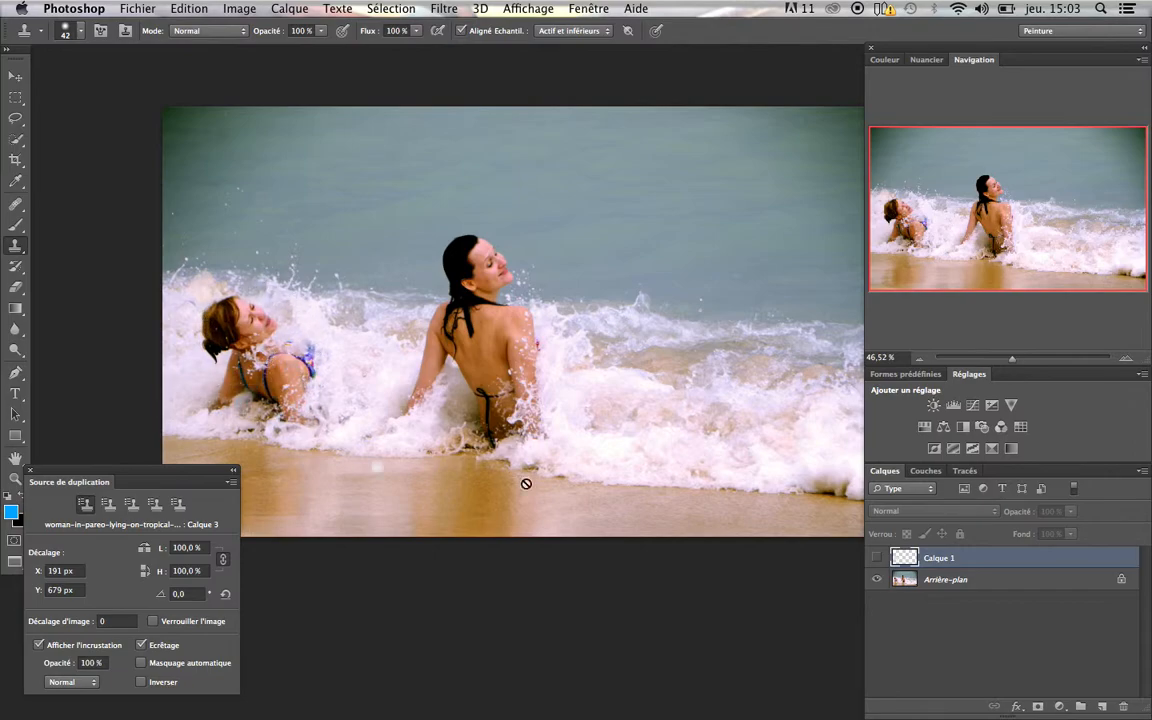
left_click(877, 558)
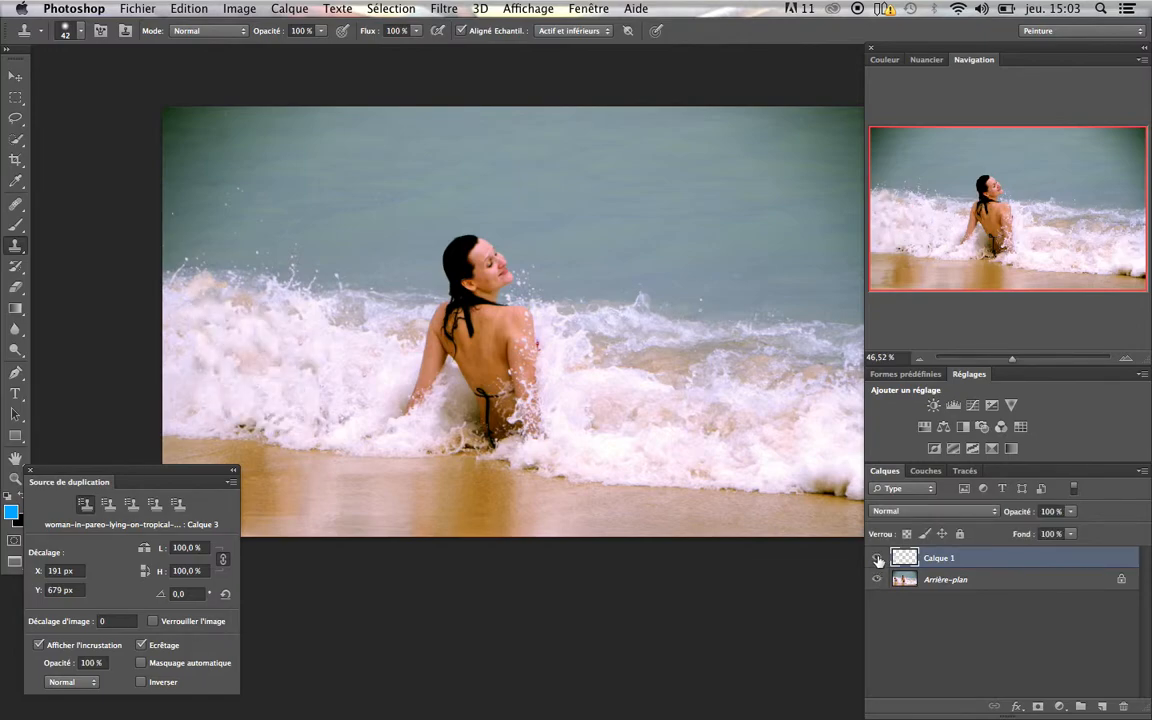
left_click(877, 558)
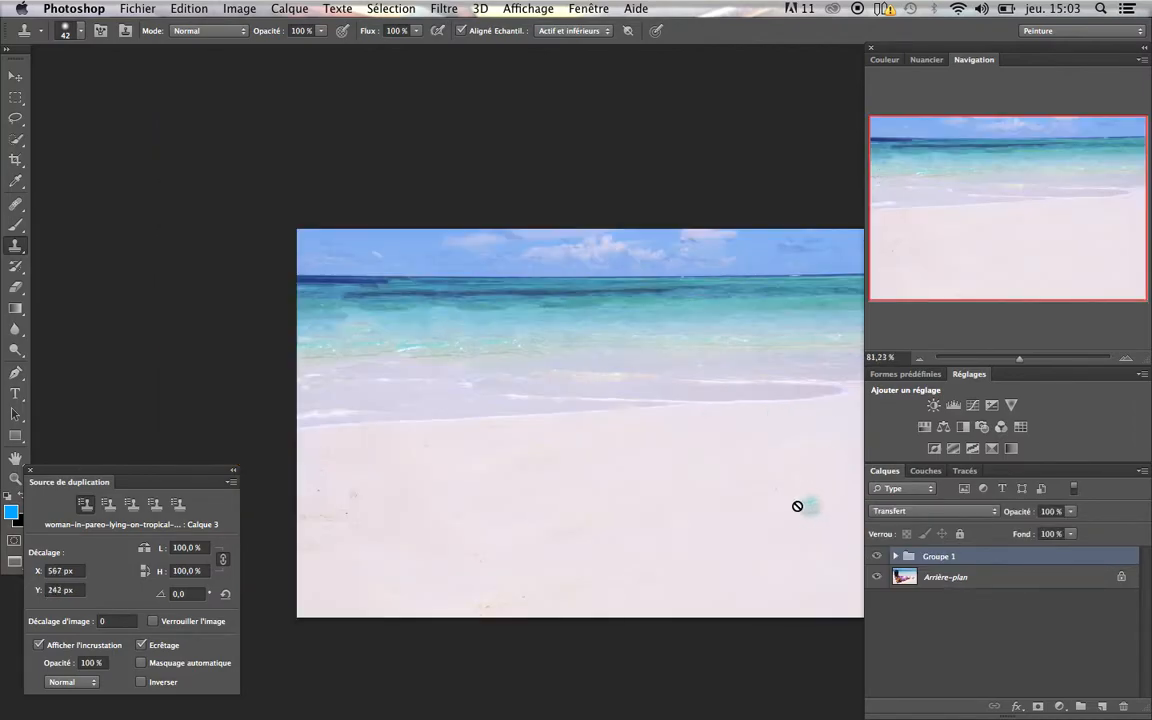
scroll(679, 465, "right", 5)
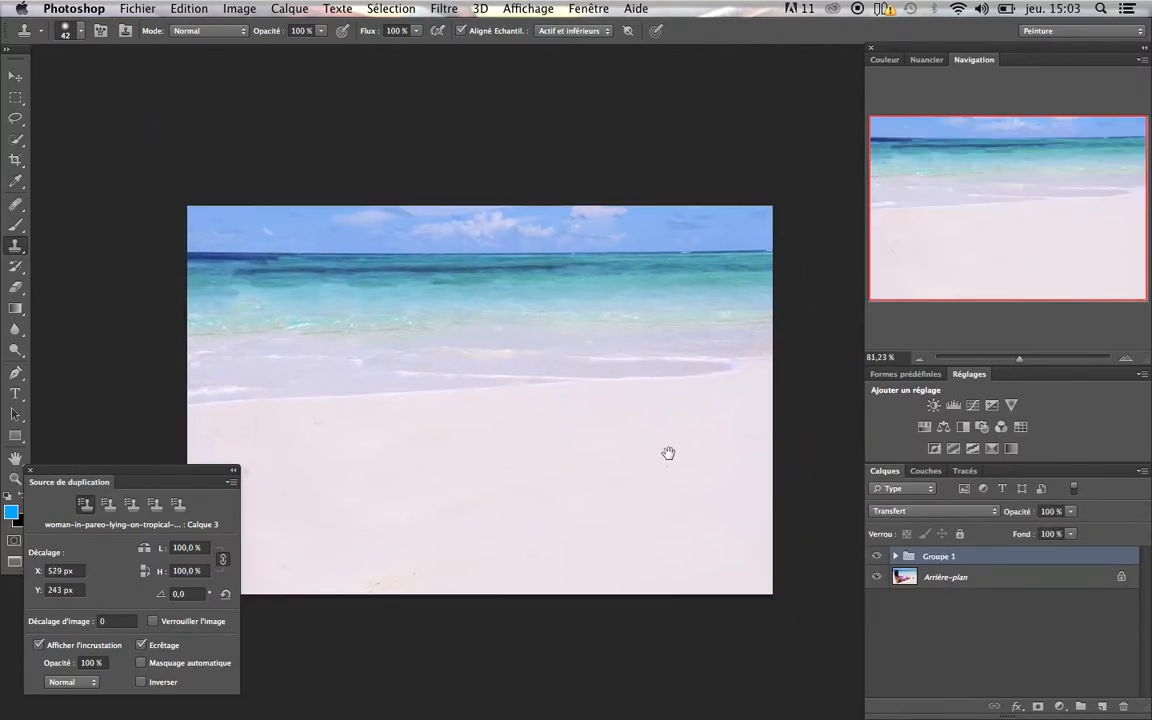
left_click_drag(668, 453, 712, 414)
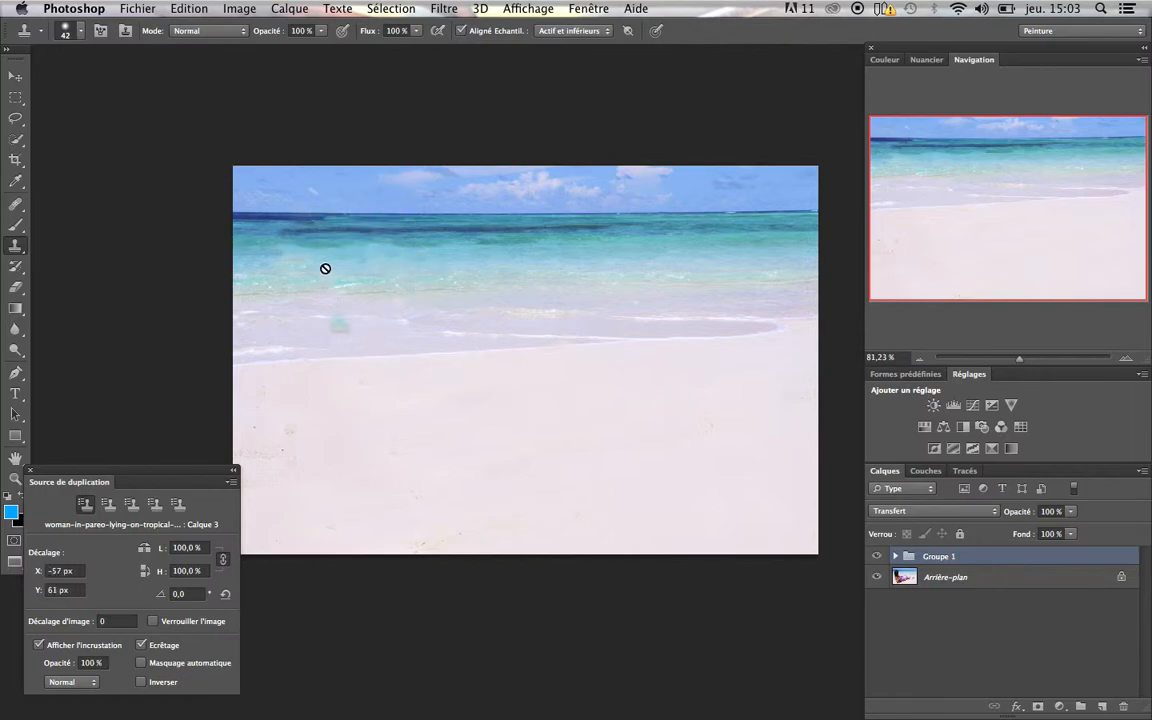
left_click(877, 557)
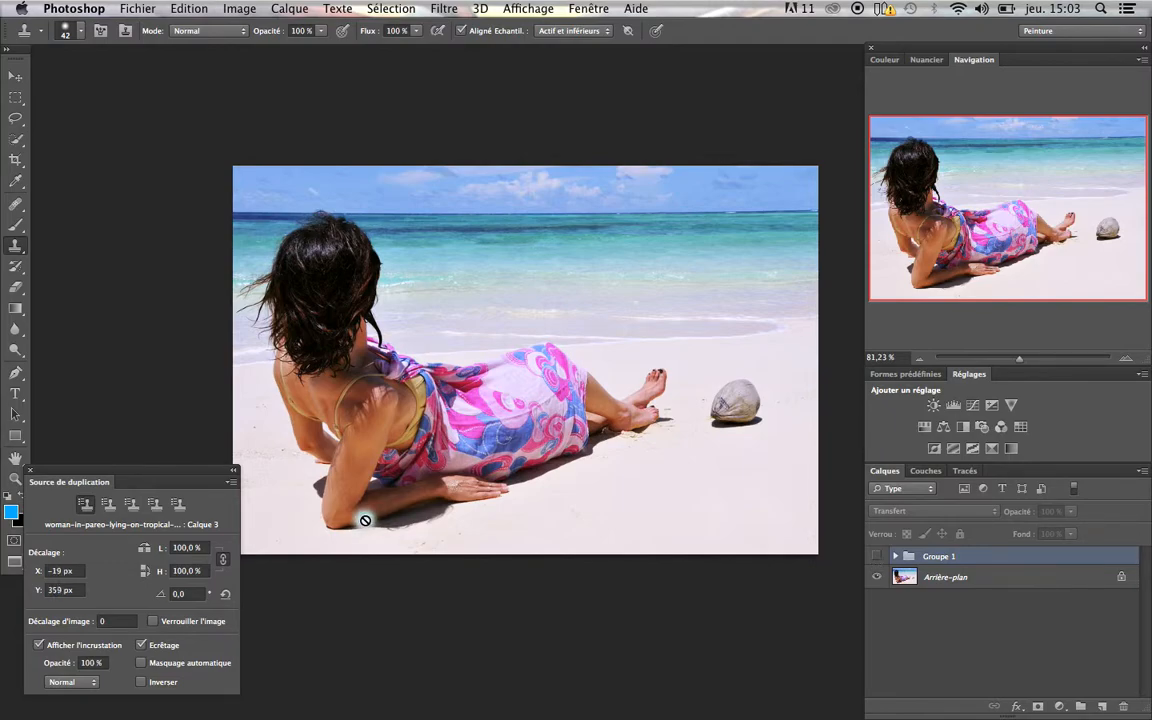
left_click(876, 558)
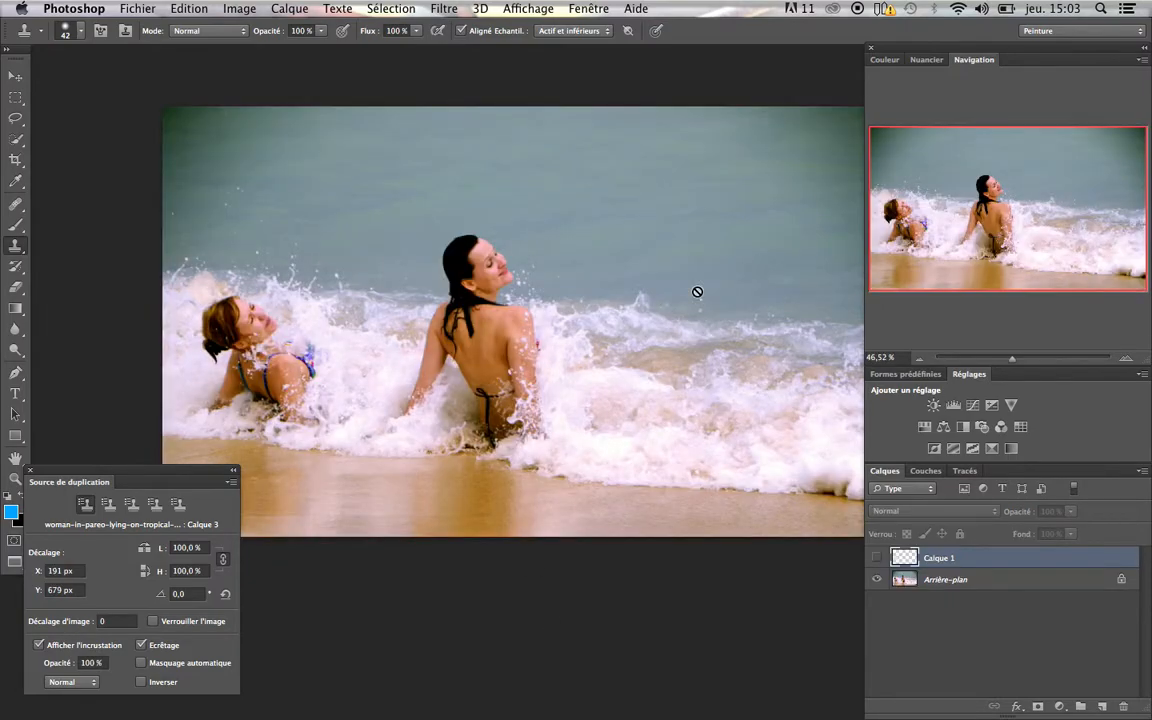
Delete the retouching layer Calque 1 from the surf photo and choose the Clone Stamp tool.
left_click(876, 558)
left_click_drag(965, 564, 1121, 705)
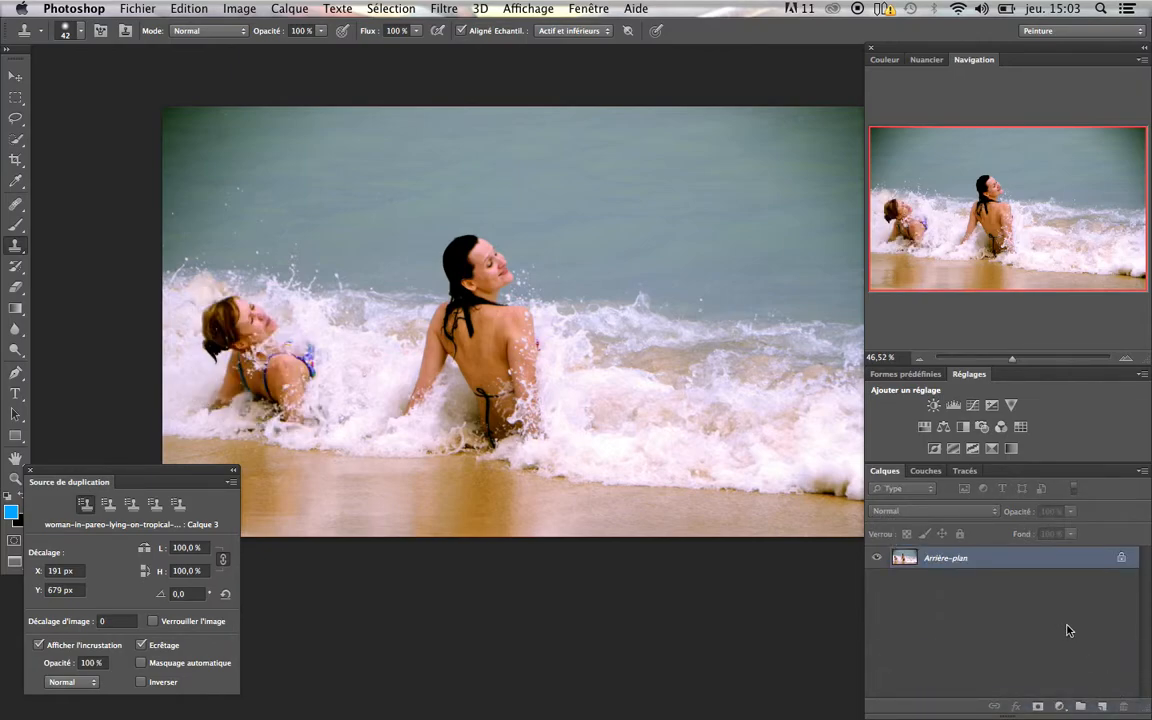
left_click(17, 248)
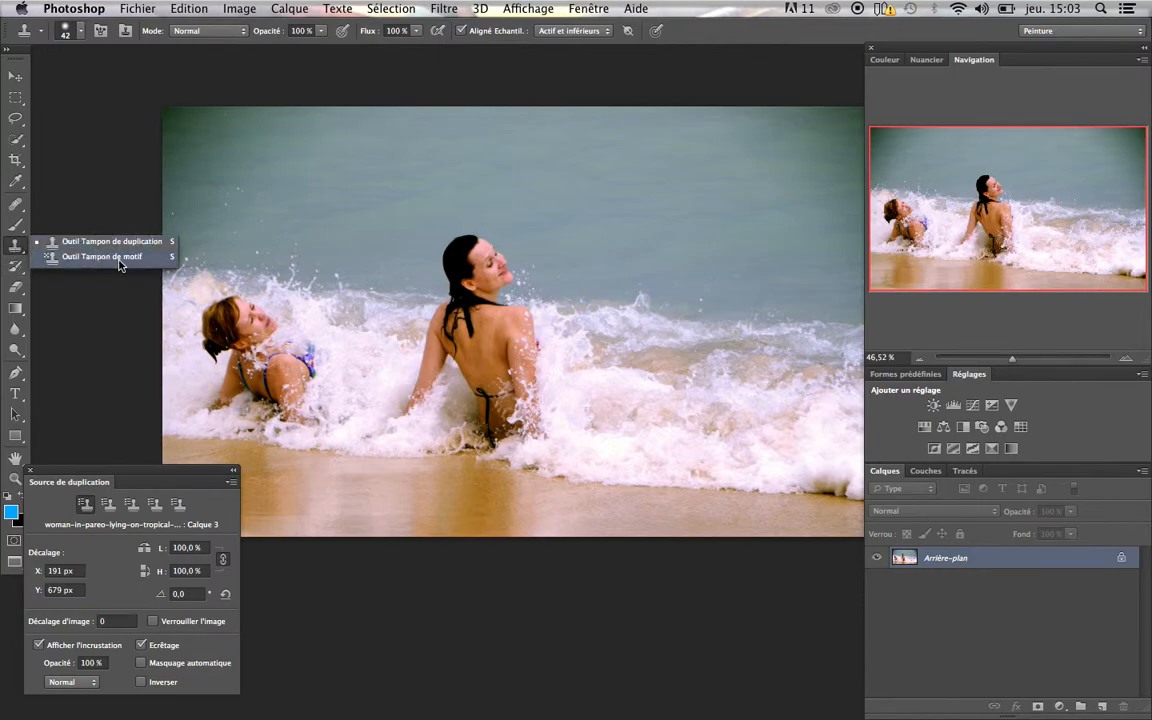
left_click(104, 244)
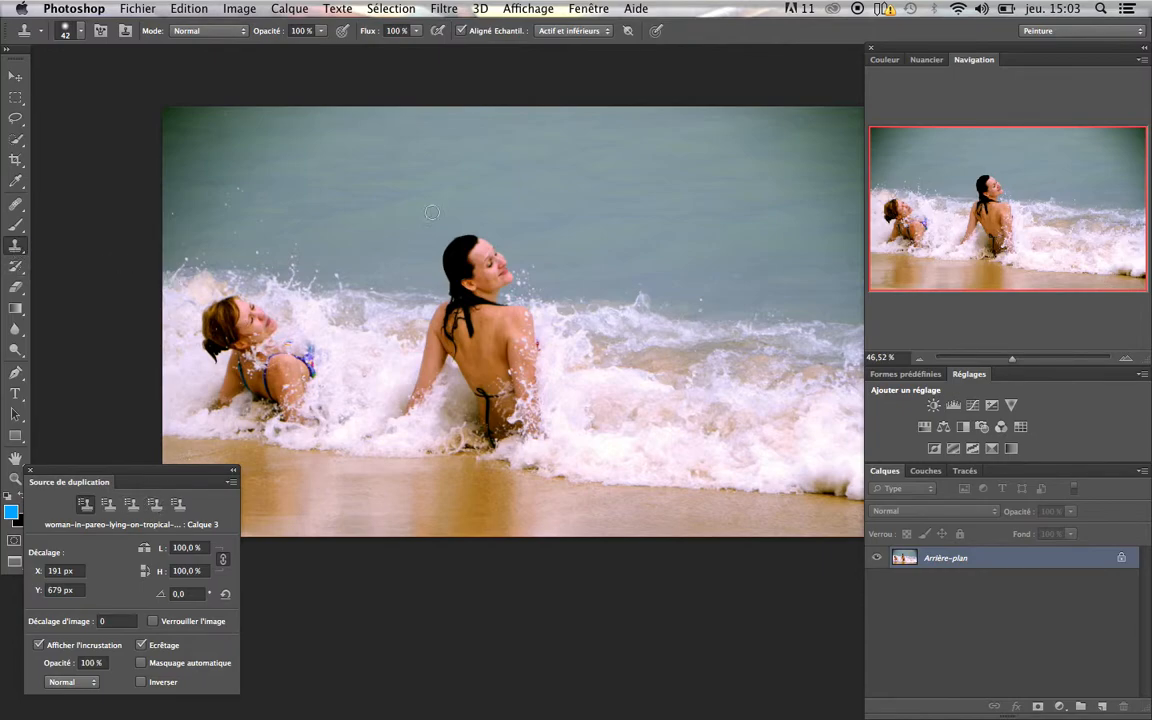
left_click(588, 10)
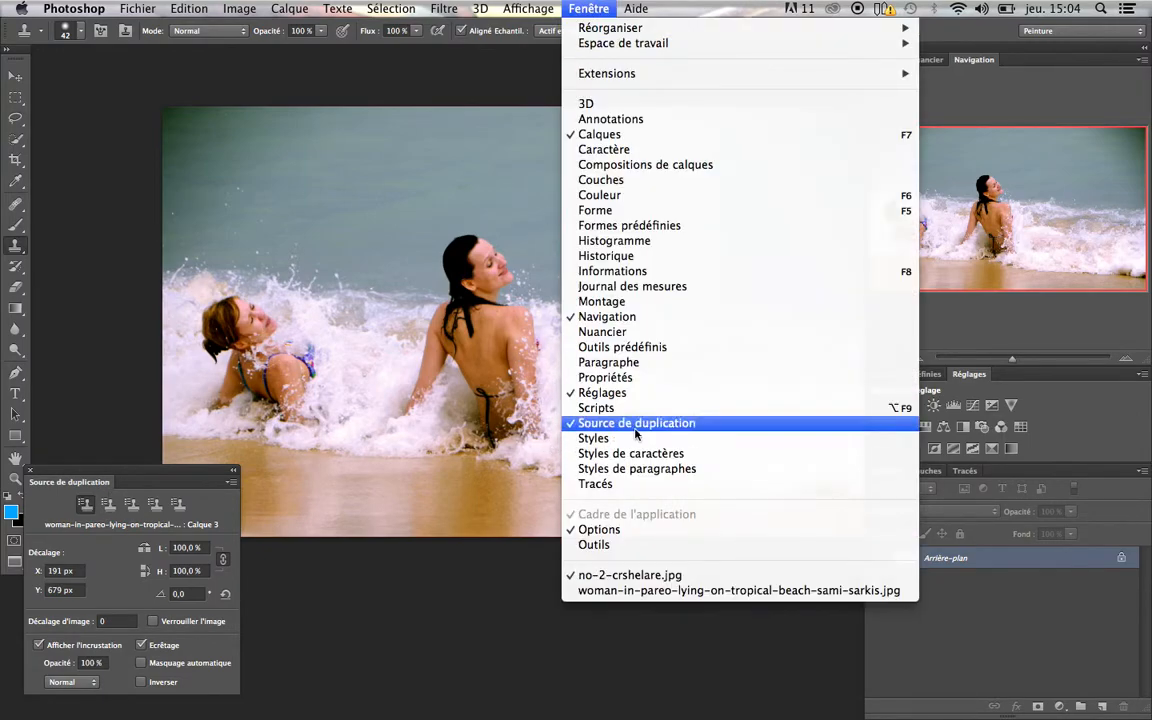
left_click(381, 586)
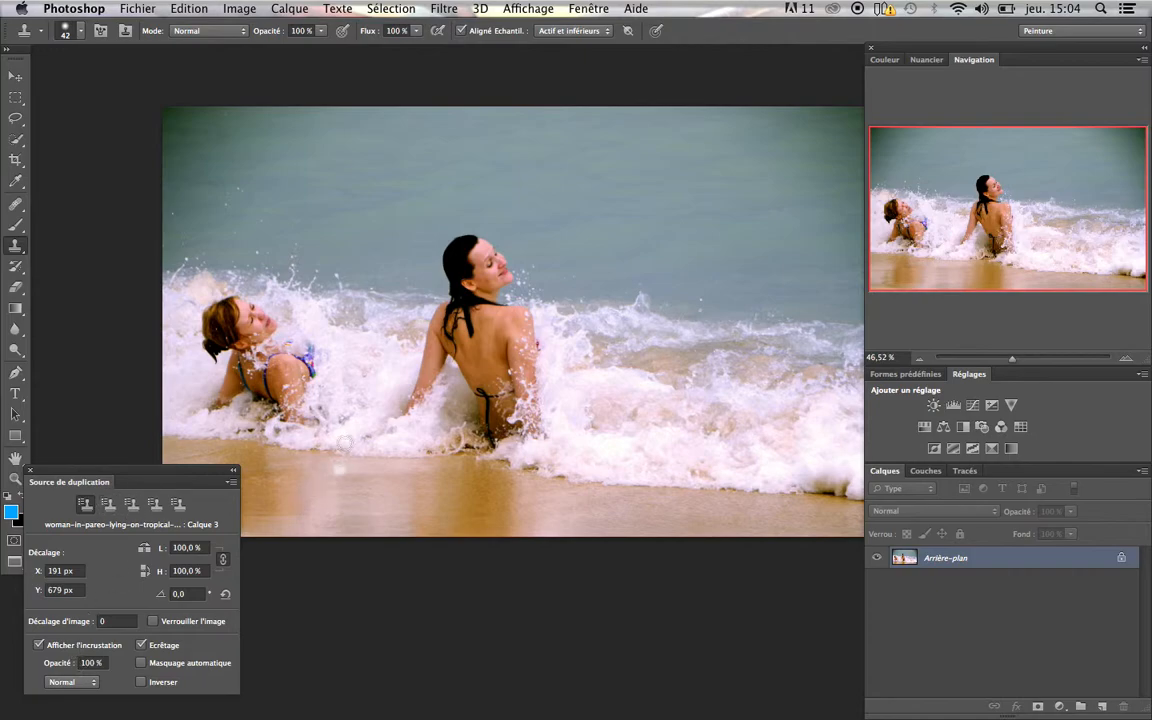
Try cloning the dark upper-left corner of the sea onto the water above the left woman, and undo the stroke.
left_click(173, 115, "alt")
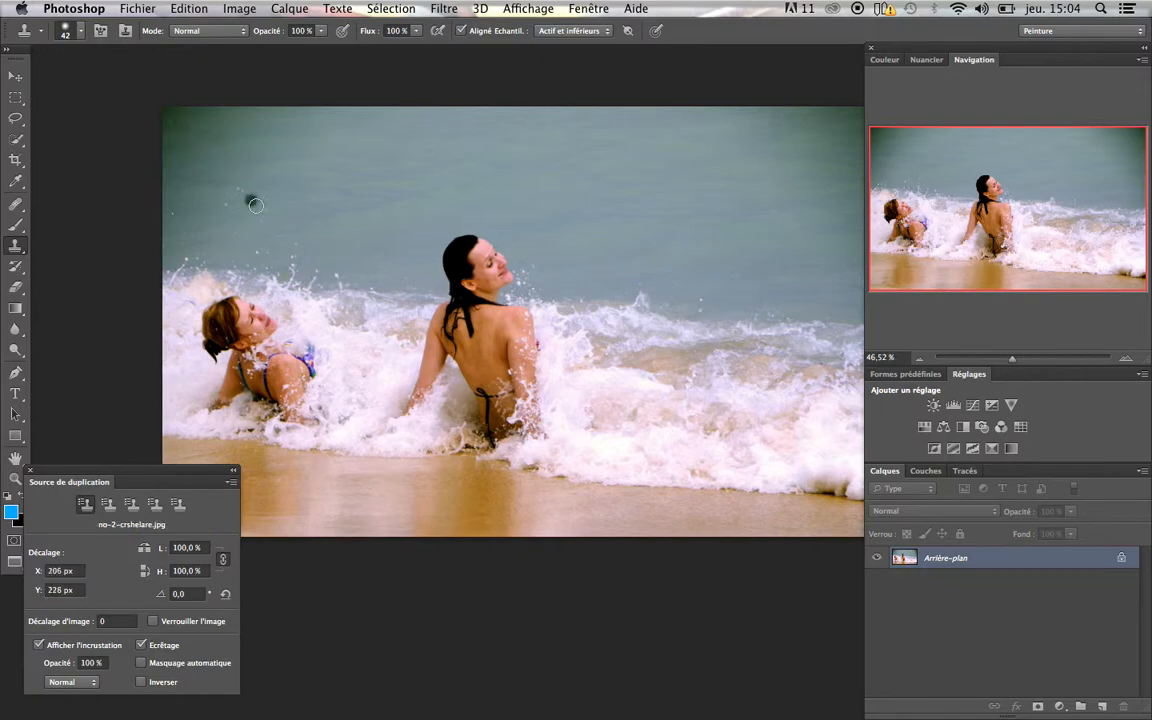
left_click_drag(290, 202, 308, 228)
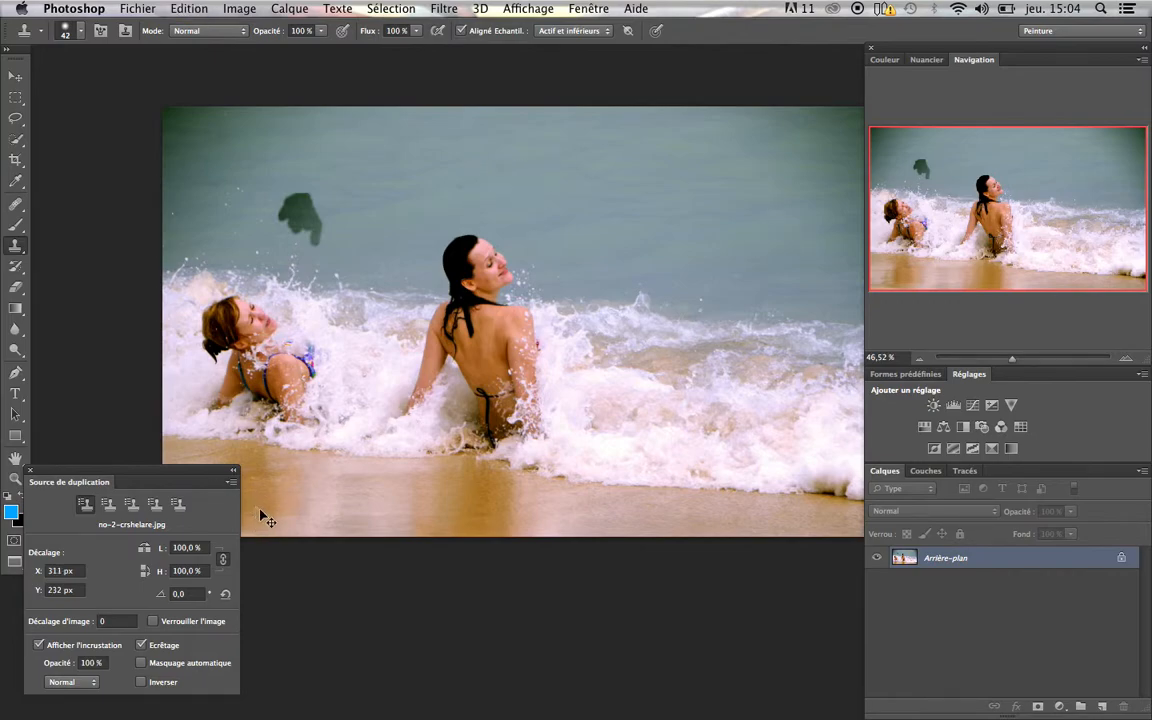
key("super+z")
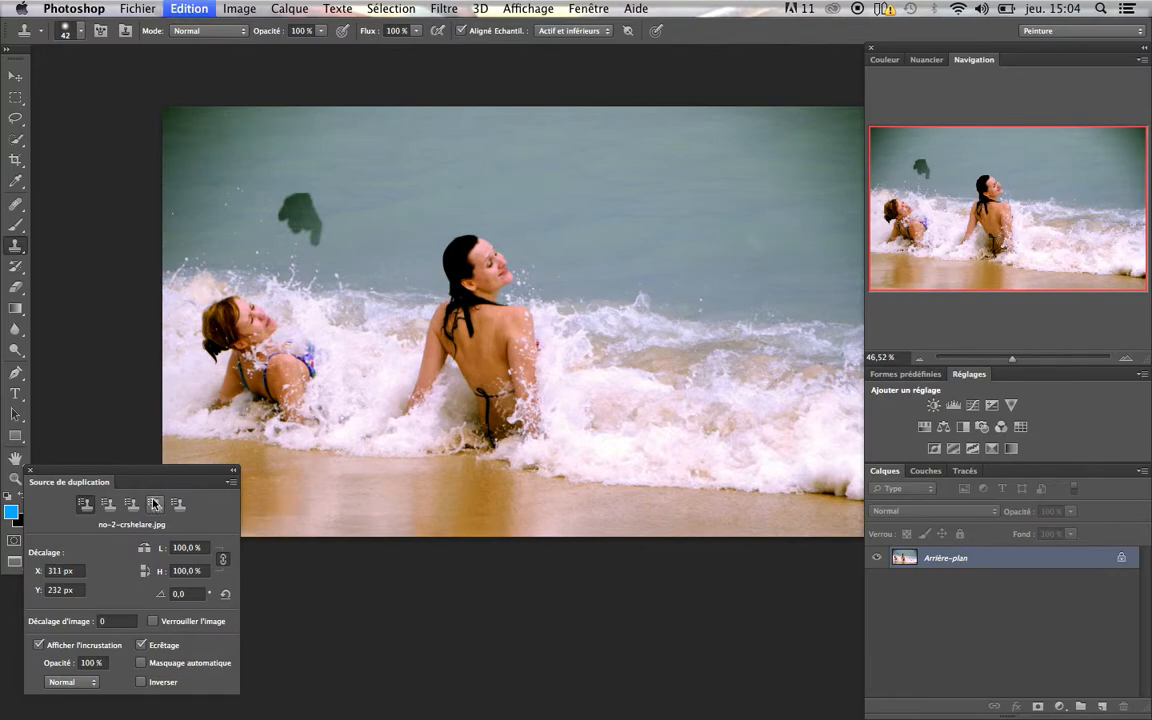
Store the middle woman's face as the second clone source and clone it onto the sea in the photo's upper right.
left_click(108, 504)
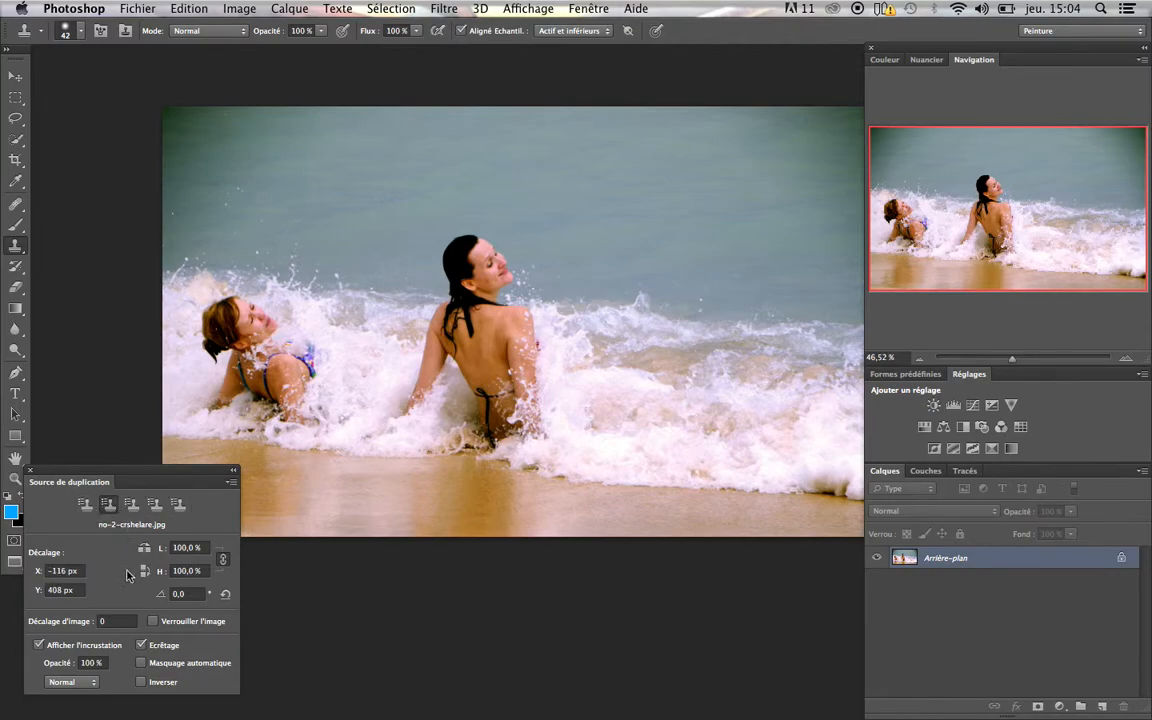
left_click(489, 264, "alt")
mouse_move(703, 160)
left_mouse_down()
mouse_move(712, 197)
mouse_move(683, 173)
mouse_move(717, 165)
mouse_move(729, 204)
mouse_move(716, 163)
mouse_move(701, 153)
mouse_move(679, 172)
mouse_move(679, 158)
mouse_move(695, 235)
left_mouse_up()
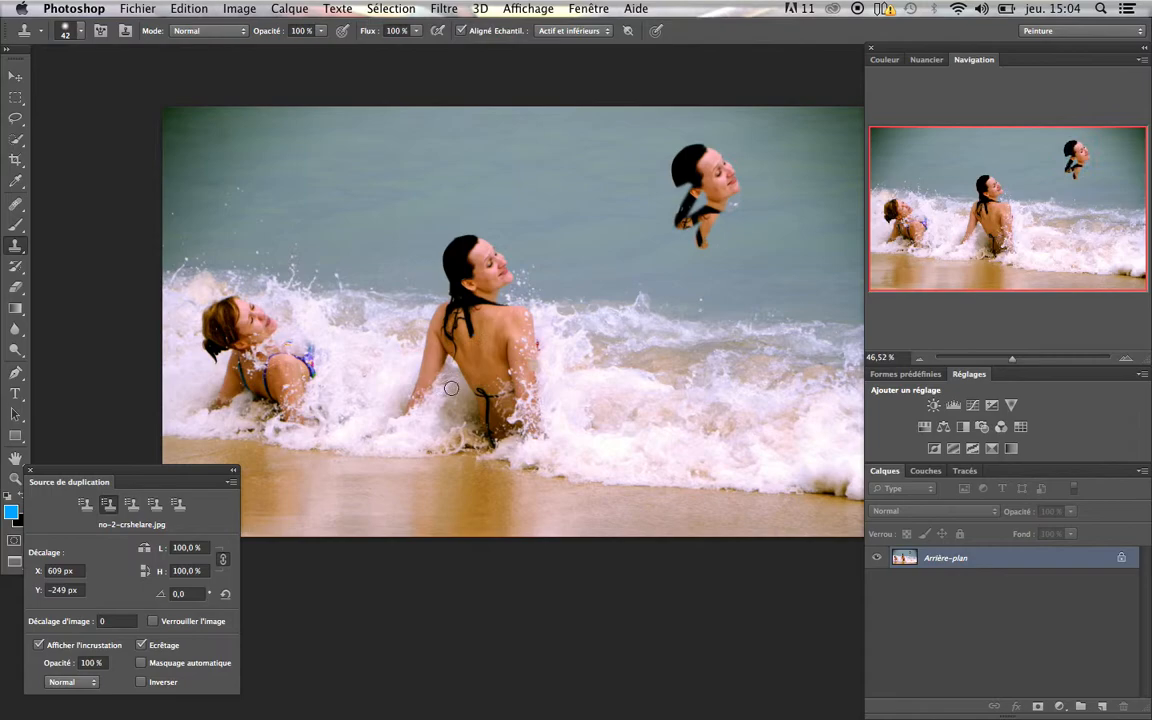
Clone once with the first source onto the sea left of the middle woman and once with the second source to her right.
left_click(85, 508)
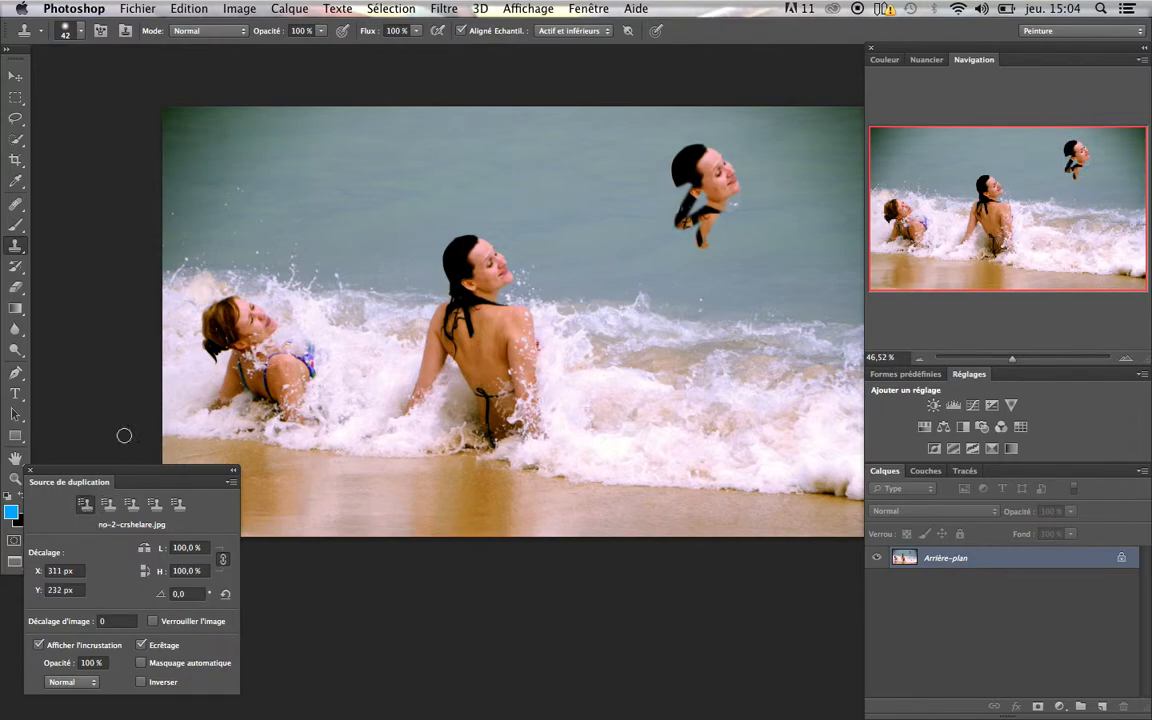
mouse_move(384, 196)
left_mouse_down()
mouse_move(415, 219)
mouse_move(384, 215)
mouse_move(412, 240)
mouse_move(393, 248)
mouse_move(375, 207)
mouse_move(392, 262)
left_mouse_up()
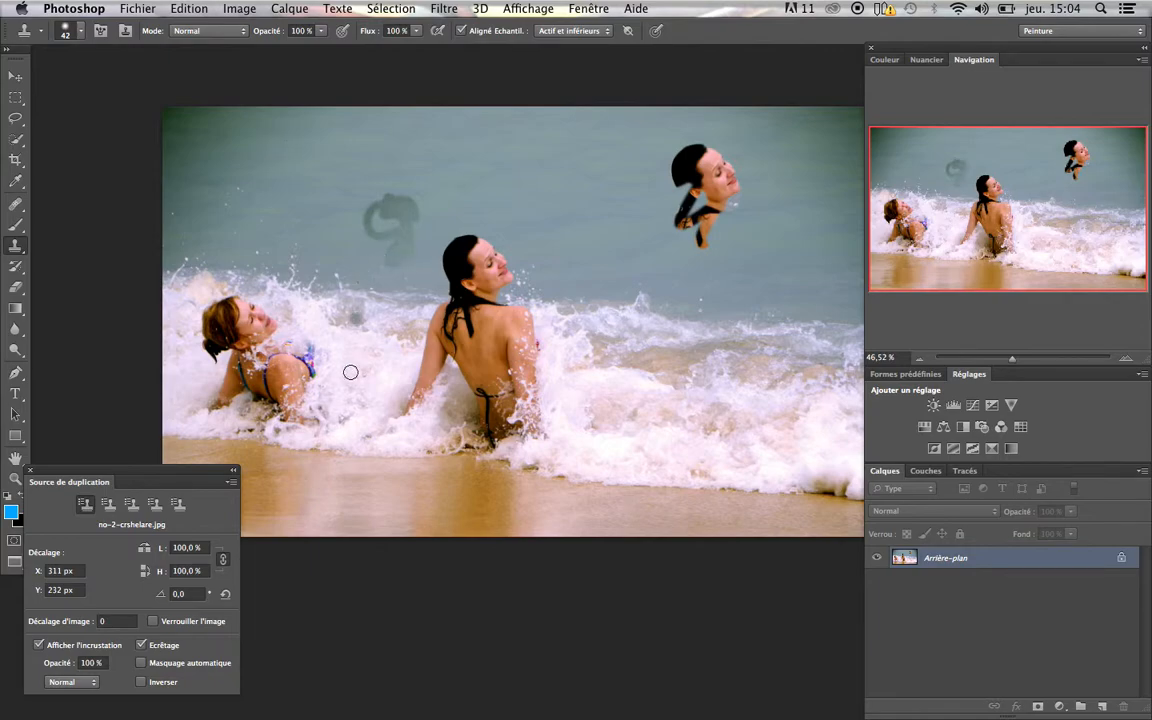
left_click(109, 505)
left_click_drag(609, 203, 568, 303)
Undo the test clone strokes and the deletion of Calque 1.
key("super+alt+z")
key("super+alt+z")
key("super+alt+z")
key("super+alt+z")
key("super+alt+z")
key("super+alt+z")
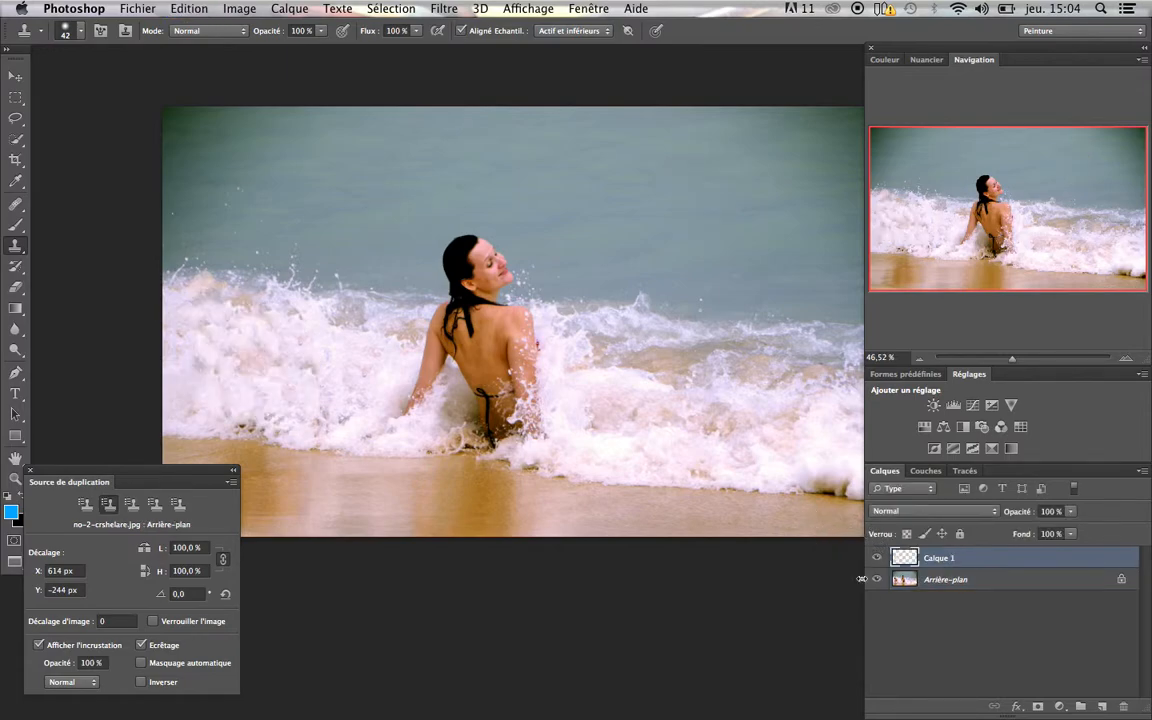
Delete the old retouching layer Calque 1 and add a new empty layer above the background.
left_click_drag(1097, 564, 1123, 706)
left_click(1103, 706)
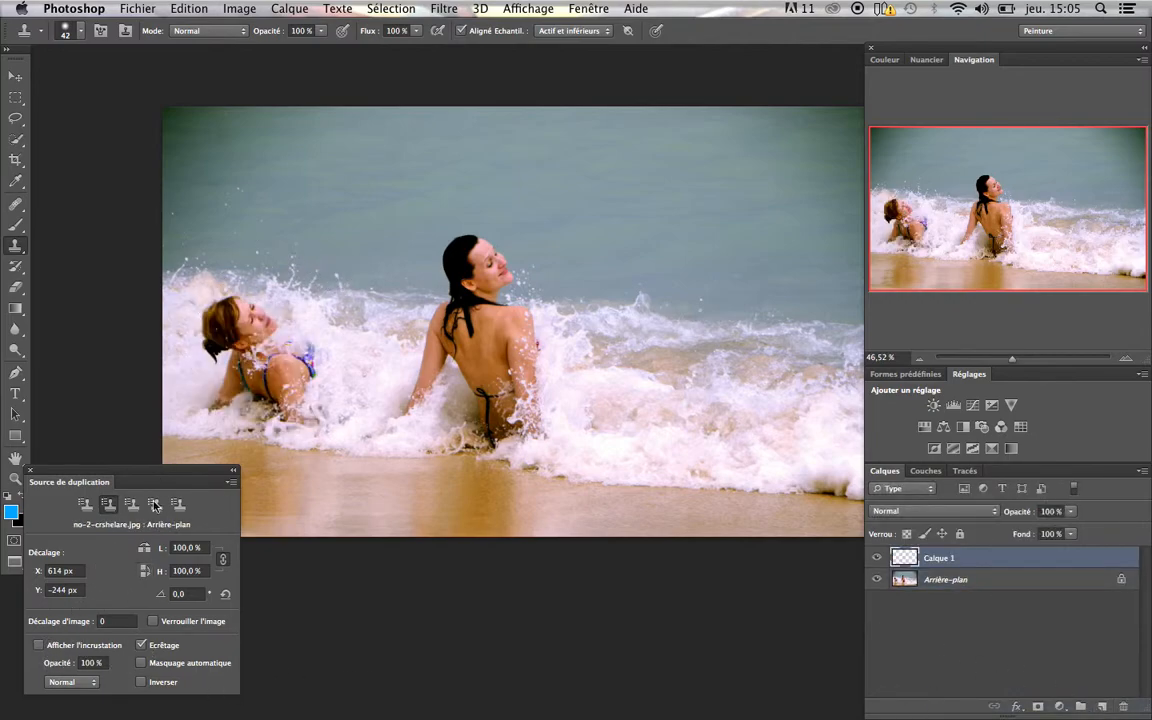
Sample the dark corner of the sea, enlarge the clone brush to 494 px, and toggle the clone overlay on and off.
left_click(173, 115, "alt")
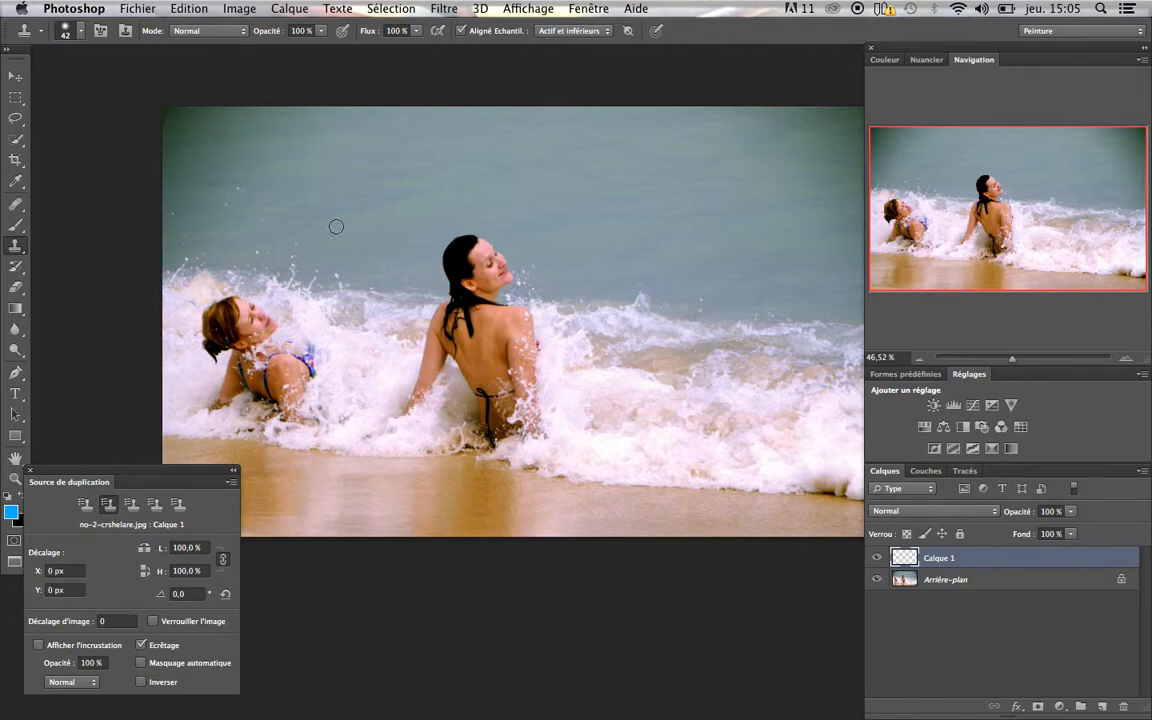
left_click_drag(310, 221, 395, 242)
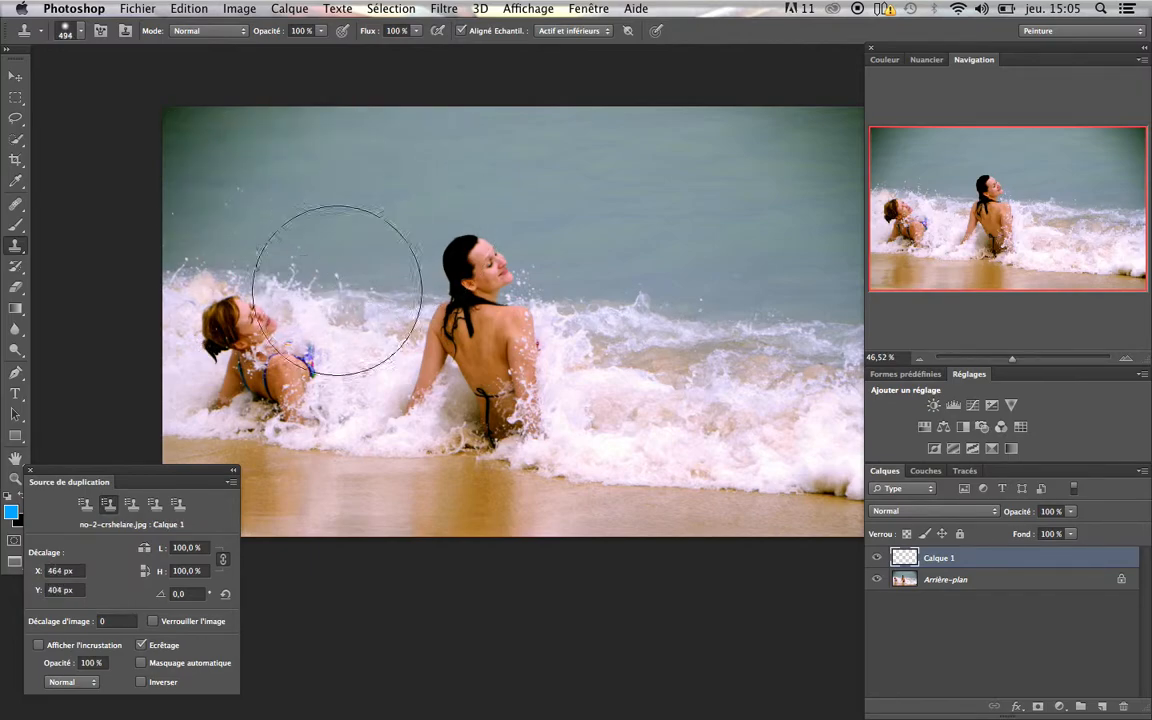
left_click(62, 647)
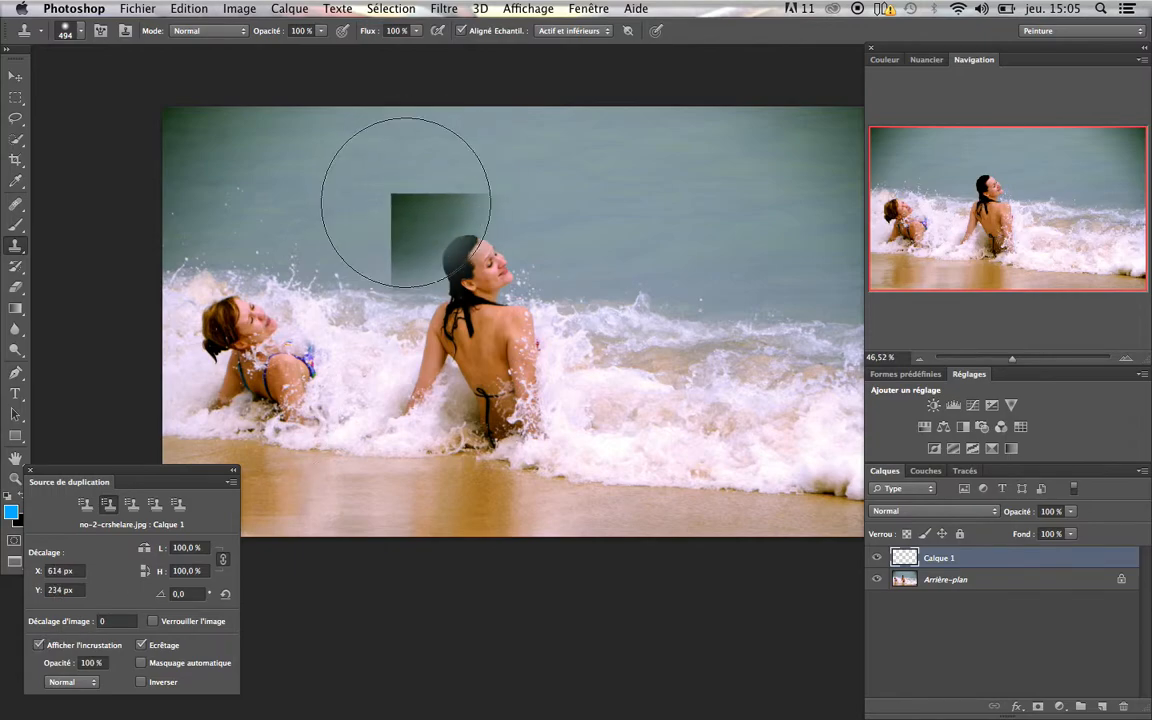
left_click(71, 648)
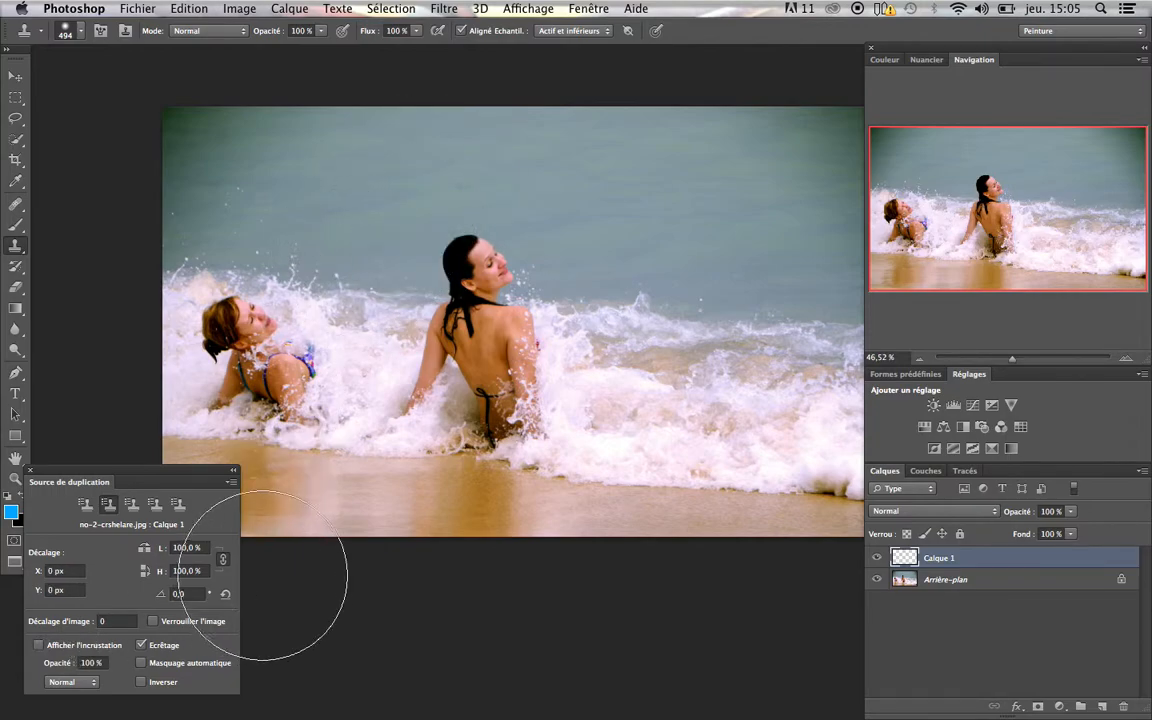
key("alt+shift")
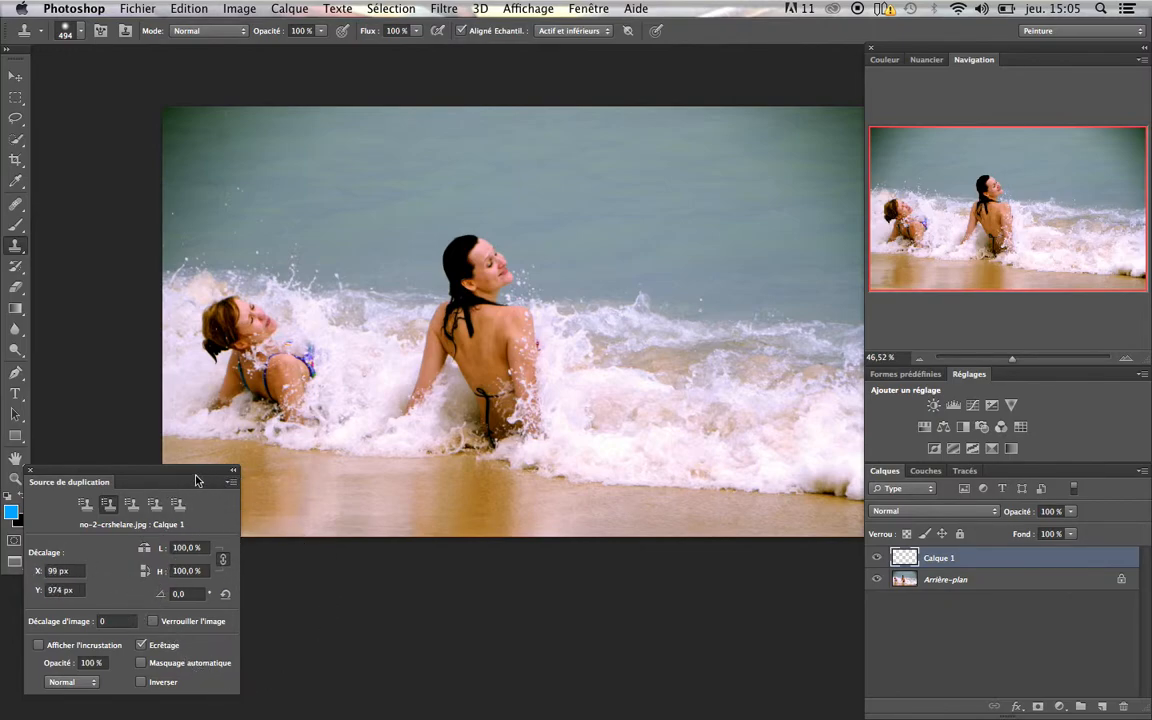
Select the first clone source and close the Clone Source panel.
left_click(85, 505)
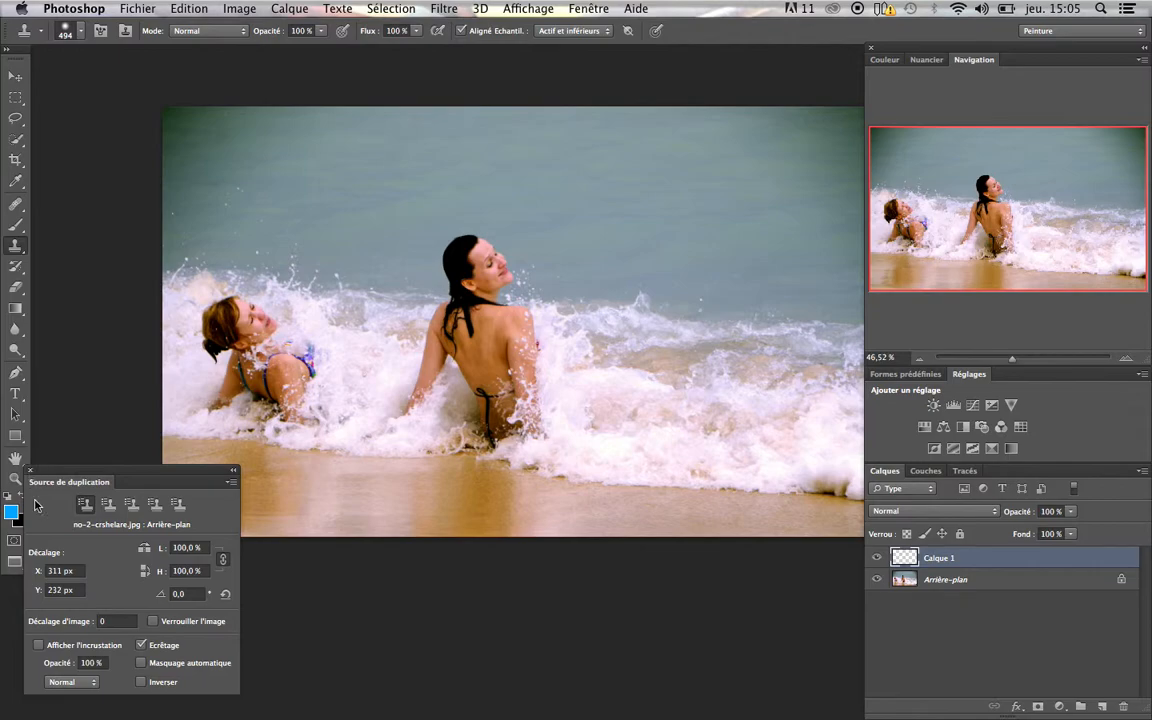
left_click(30, 470)
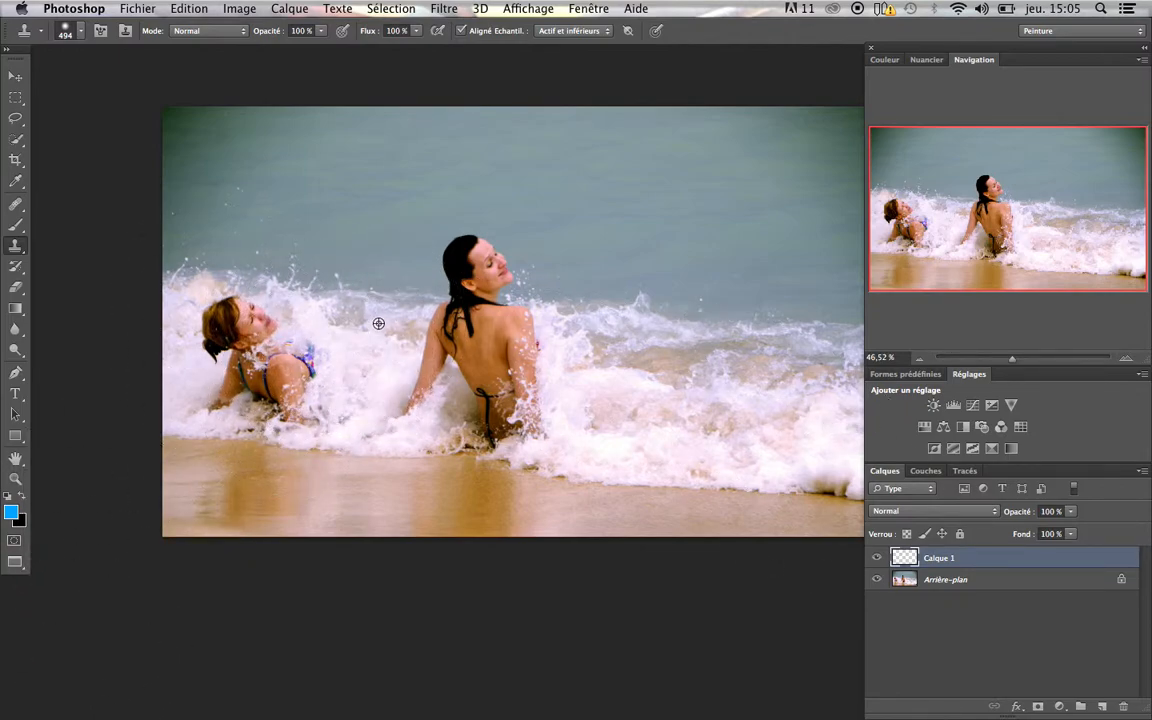
Reduce the clone brush to 111 px and clone nearby surf foam over the left woman's face, hair and shoulder.
mouse_move(362, 321)
left_mouse_down("ctrl+alt")
mouse_move(352, 332)
mouse_move(315, 300)
left_mouse_up("ctrl+alt")
mouse_move(283, 316)
left_mouse_down("ctrl+alt")
mouse_move(260, 322)
mouse_move(278, 311)
mouse_move(237, 303)
mouse_move(272, 314)
mouse_move(302, 350)
mouse_move(296, 334)
mouse_move(306, 363)
mouse_move(256, 368)
mouse_move(213, 394)
mouse_move(206, 386)
left_mouse_up("ctrl+alt")
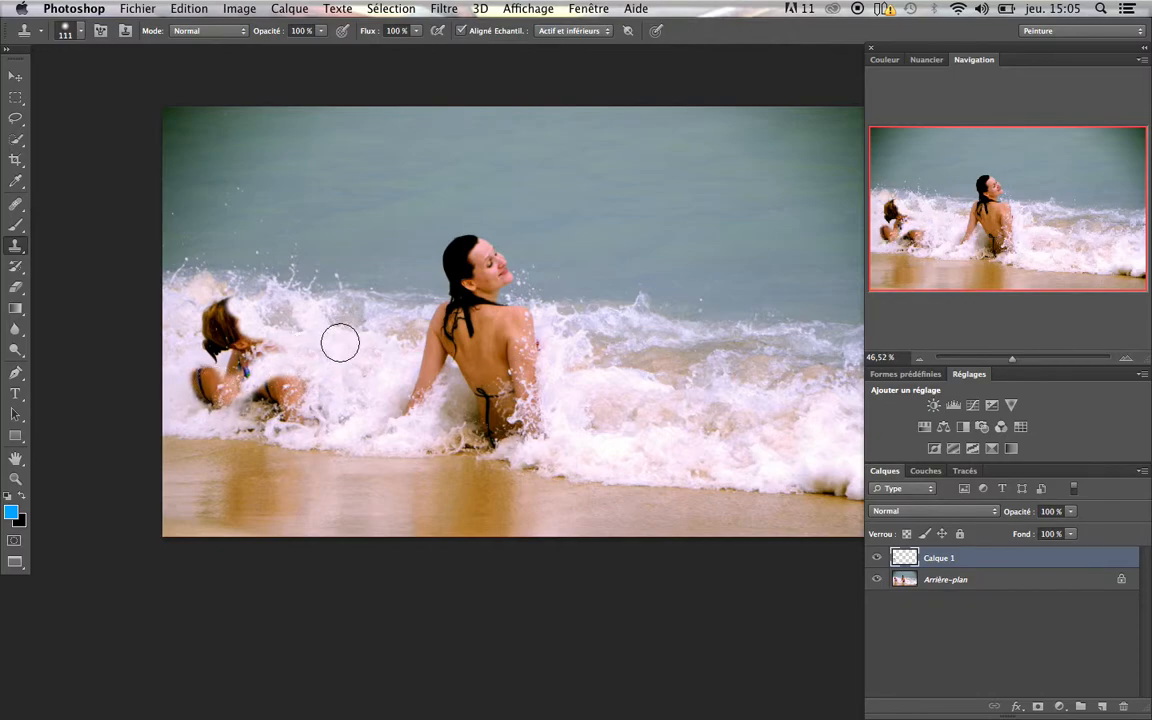
left_click(368, 360, "alt")
mouse_move(339, 388)
left_mouse_down()
mouse_move(284, 379)
mouse_move(365, 373)
left_mouse_up()
left_click(401, 335, "alt")
mouse_move(232, 310)
left_mouse_down()
mouse_move(221, 329)
mouse_move(240, 348)
mouse_move(291, 345)
mouse_move(247, 350)
mouse_move(259, 333)
left_mouse_up()
left_click(332, 365, "alt")
left_click(366, 370, "alt")
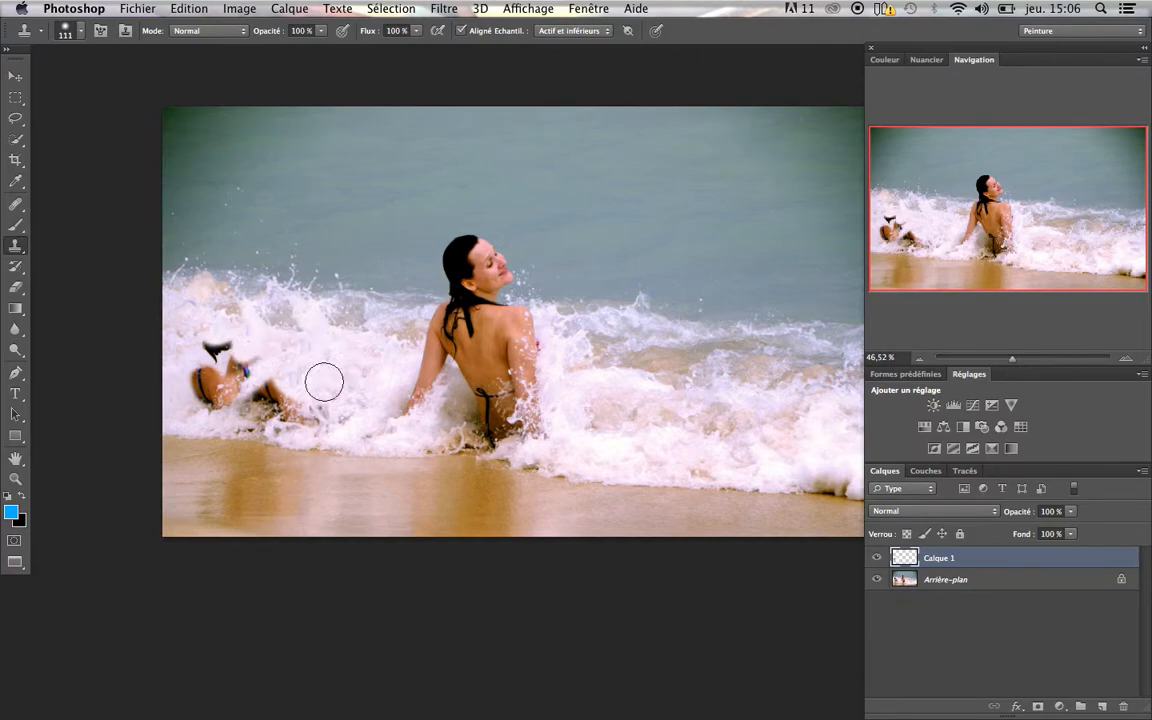
Clone foam from other parts of the wave over the left woman's remaining arm and torso, undoing the mismatched stroke.
left_click(790, 419, "alt")
mouse_move(305, 411)
left_mouse_down()
mouse_move(247, 375)
mouse_move(252, 359)
mouse_move(276, 372)
mouse_move(242, 355)
mouse_move(270, 363)
mouse_move(213, 346)
mouse_move(289, 368)
mouse_move(249, 347)
left_mouse_up()
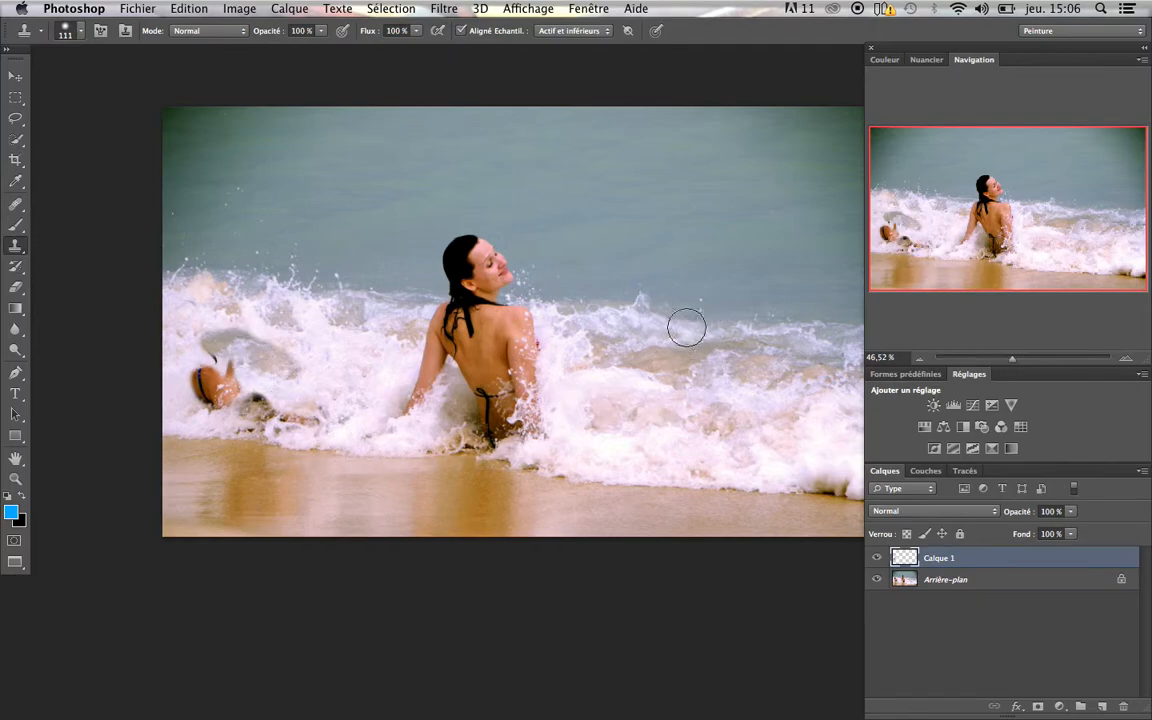
mouse_move(271, 345)
left_mouse_down()
mouse_move(231, 343)
mouse_move(241, 335)
mouse_move(282, 366)
mouse_move(207, 358)
mouse_move(216, 332)
mouse_move(250, 376)
left_mouse_up()
key("super+z")
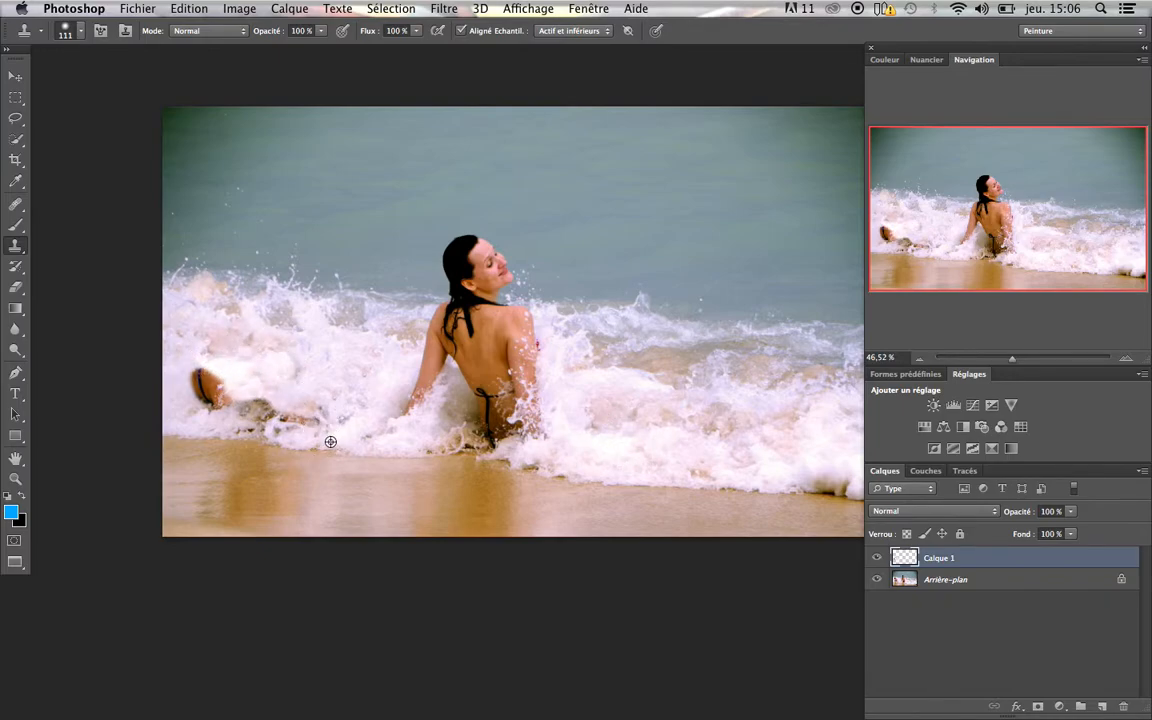
left_click(334, 439, "alt")
mouse_move(322, 431)
left_mouse_down()
mouse_move(239, 395)
mouse_move(281, 429)
mouse_move(188, 370)
mouse_move(230, 368)
mouse_move(198, 394)
mouse_move(271, 413)
mouse_move(257, 419)
mouse_move(310, 423)
mouse_move(312, 435)
mouse_move(262, 419)
left_mouse_up()
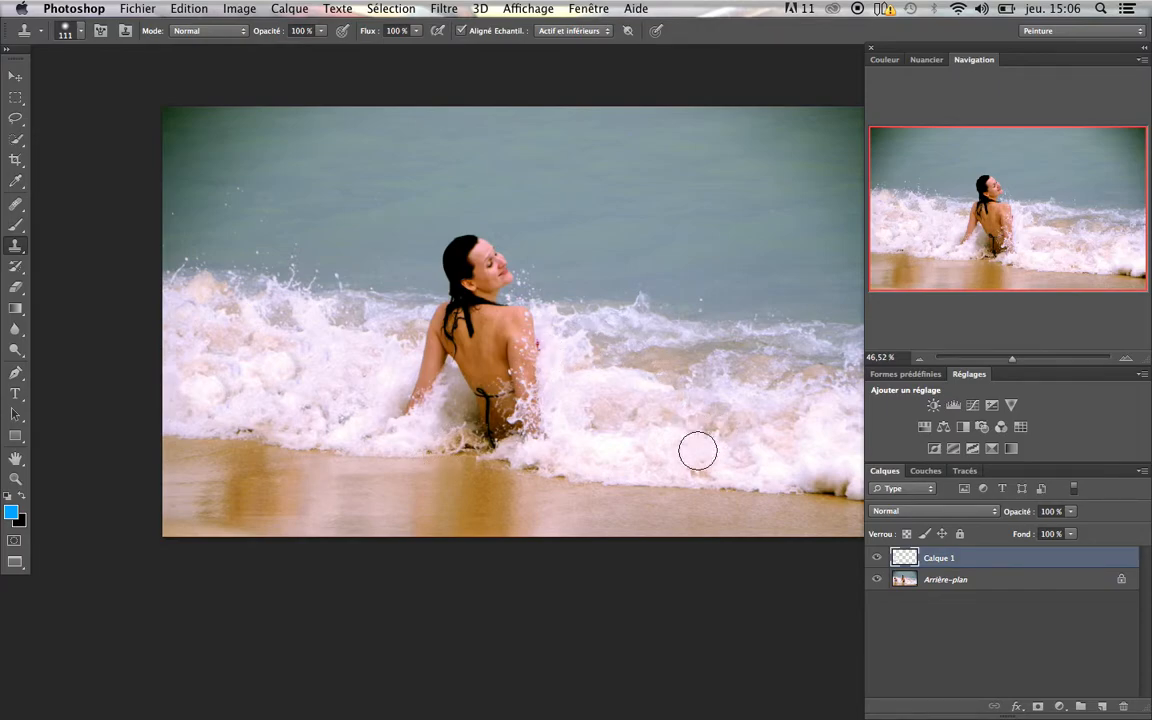
Compare the surf photo with and without the cloned foam by repeatedly toggling the visibility of Calque 1.
left_click(877, 558)
left_click(877, 558)
left_click(877, 558)
left_click(877, 558)
left_click(877, 558)
left_click(877, 558)
key("space")
left_click_drag(479, 429, 403, 471)
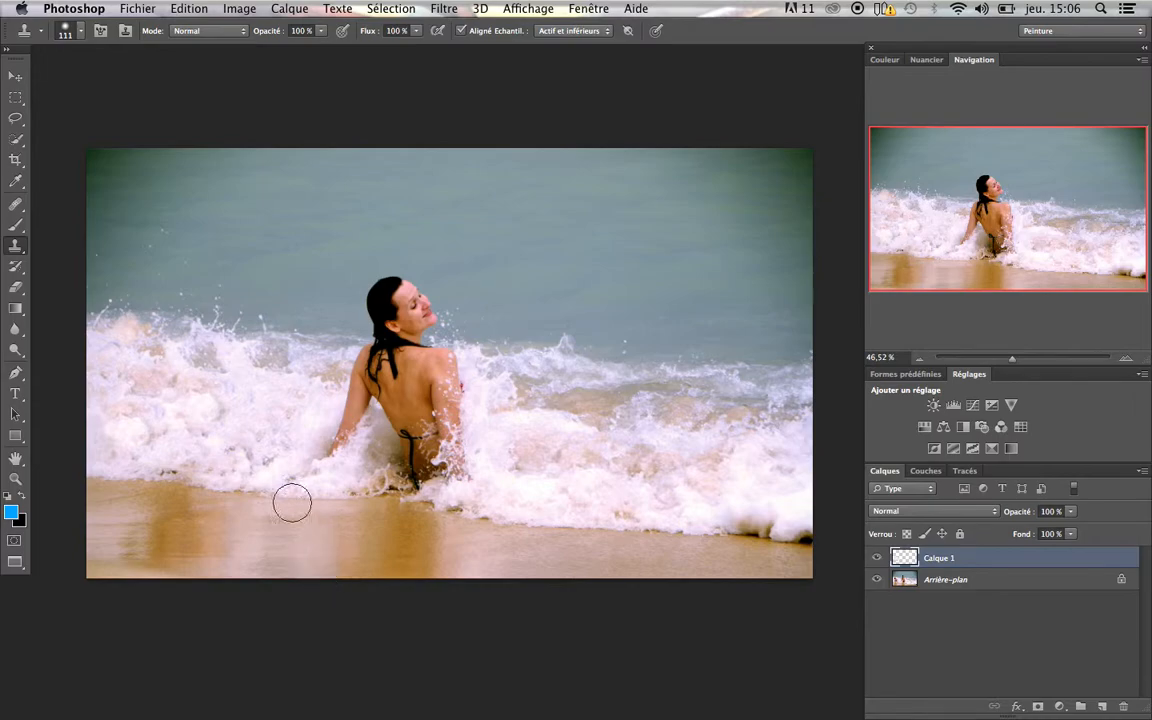
Adjust the clone brush's hardness and enlarge its size to 322 px.
left_click(83, 32)
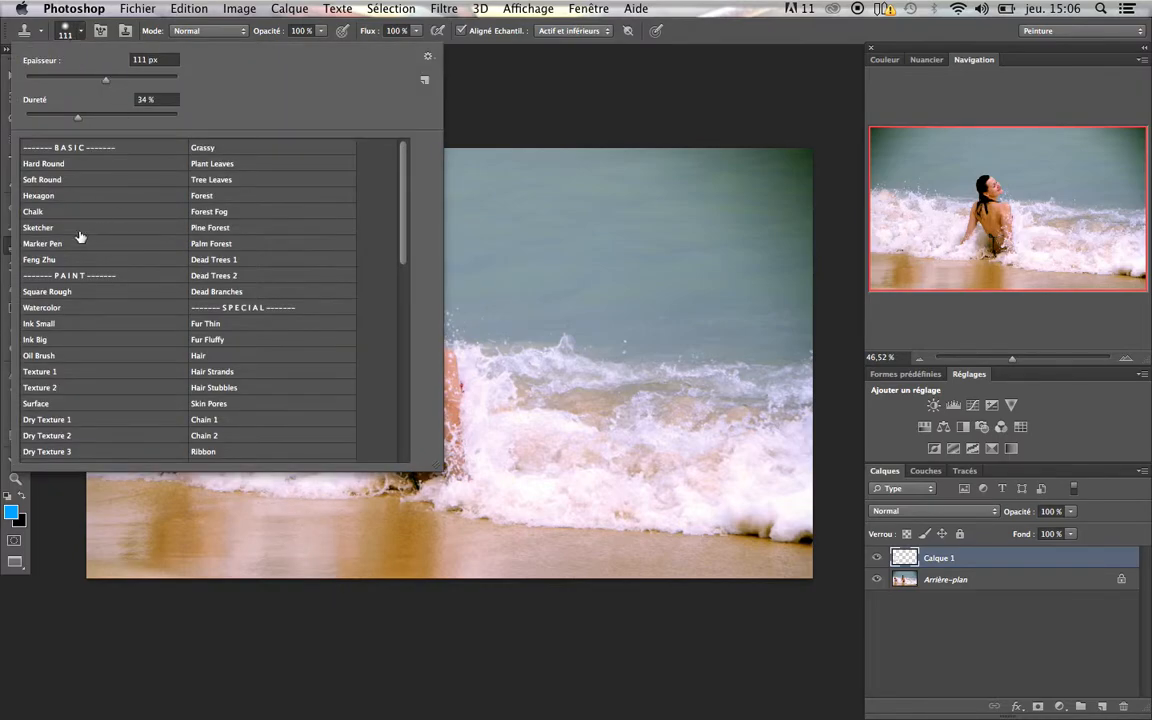
left_click_drag(75, 118, 80, 116)
left_click_drag(530, 249, 577, 256)
mouse_move(553, 289)
left_mouse_down()
mouse_move(539, 563)
mouse_move(538, 395)
mouse_move(512, 604)
left_mouse_up()
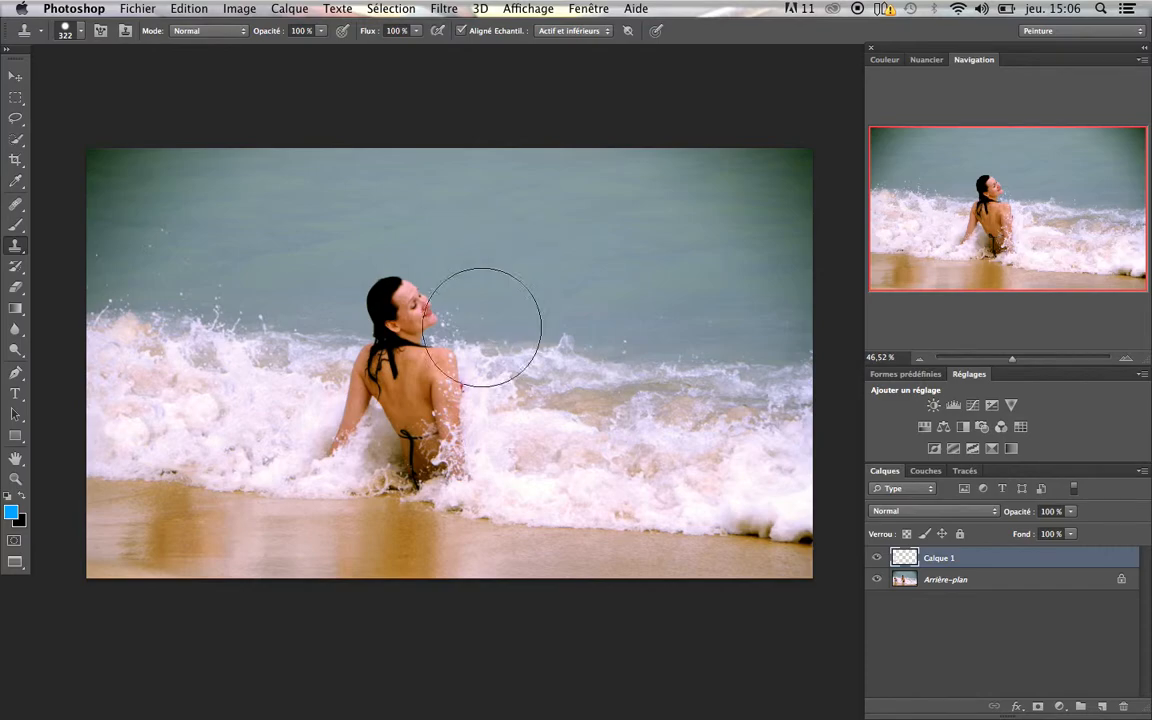
Try cloning the right woman onto other parts of the surf photo with the large brush, undoing the strokes.
left_click(414, 290, "alt")
mouse_move(584, 234)
left_mouse_down()
mouse_move(571, 231)
mouse_move(585, 284)
mouse_move(514, 305)
mouse_move(560, 335)
left_mouse_up()
key("super+z")
left_click_drag(512, 225, 512, 82)
mouse_move(548, 265)
left_mouse_down()
mouse_move(599, 285)
mouse_move(516, 337)
mouse_move(542, 288)
mouse_move(494, 329)
left_mouse_up()
key("super+z")
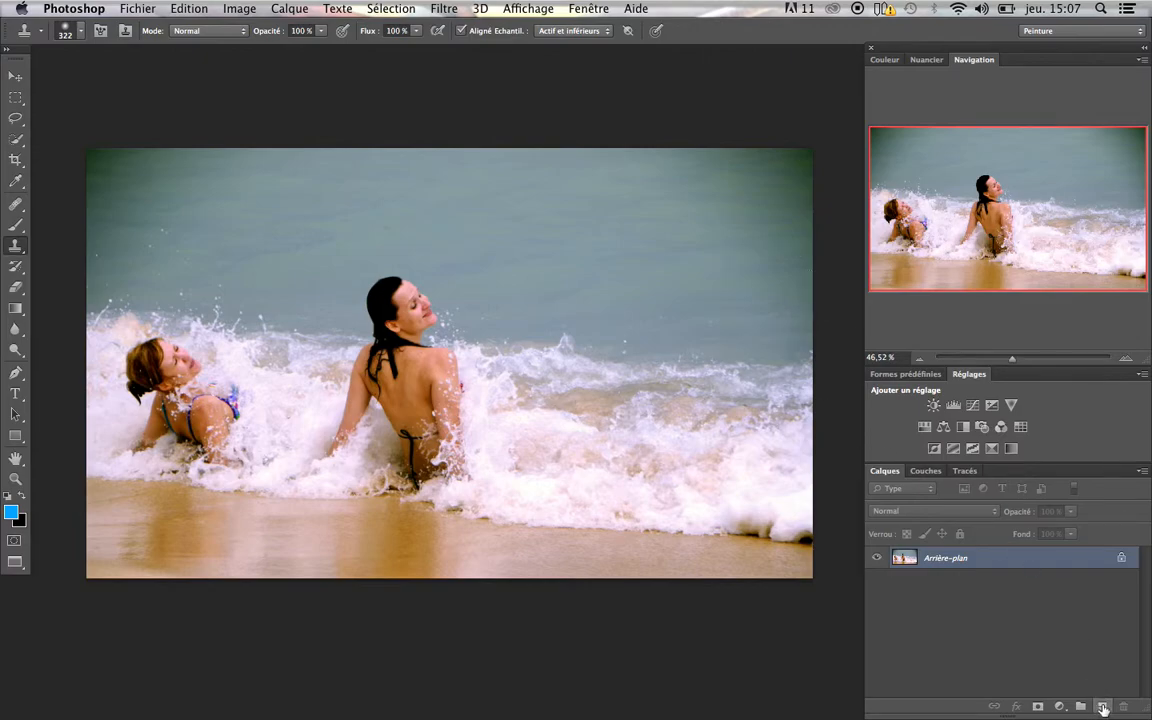
Add an empty layer above the surf photo and set the clone sampling option to Calque actif.
left_click(1103, 707)
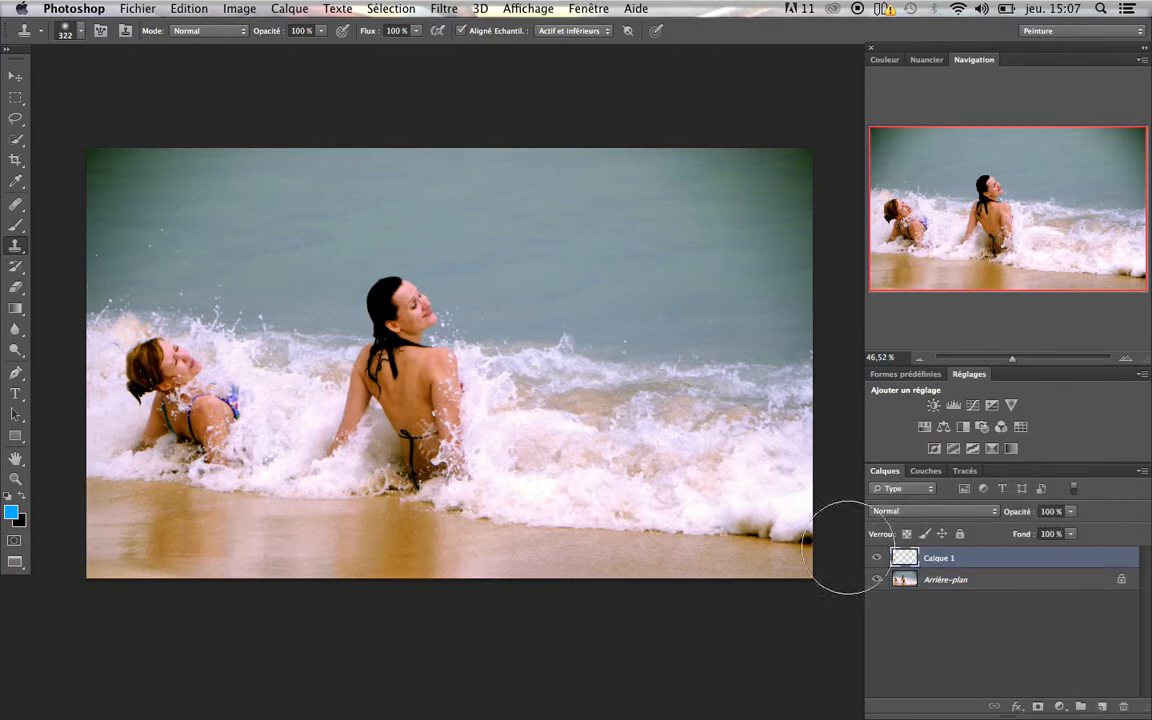
left_click(585, 31)
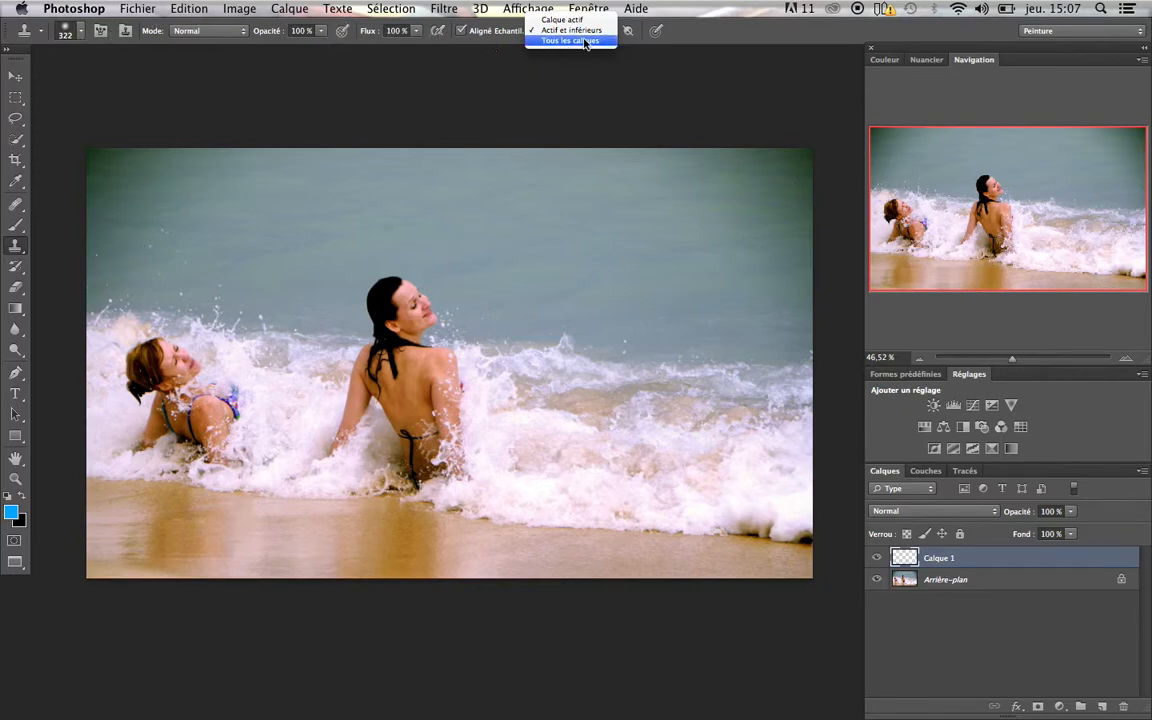
left_click(549, 86)
left_click(580, 31)
left_click(577, 21)
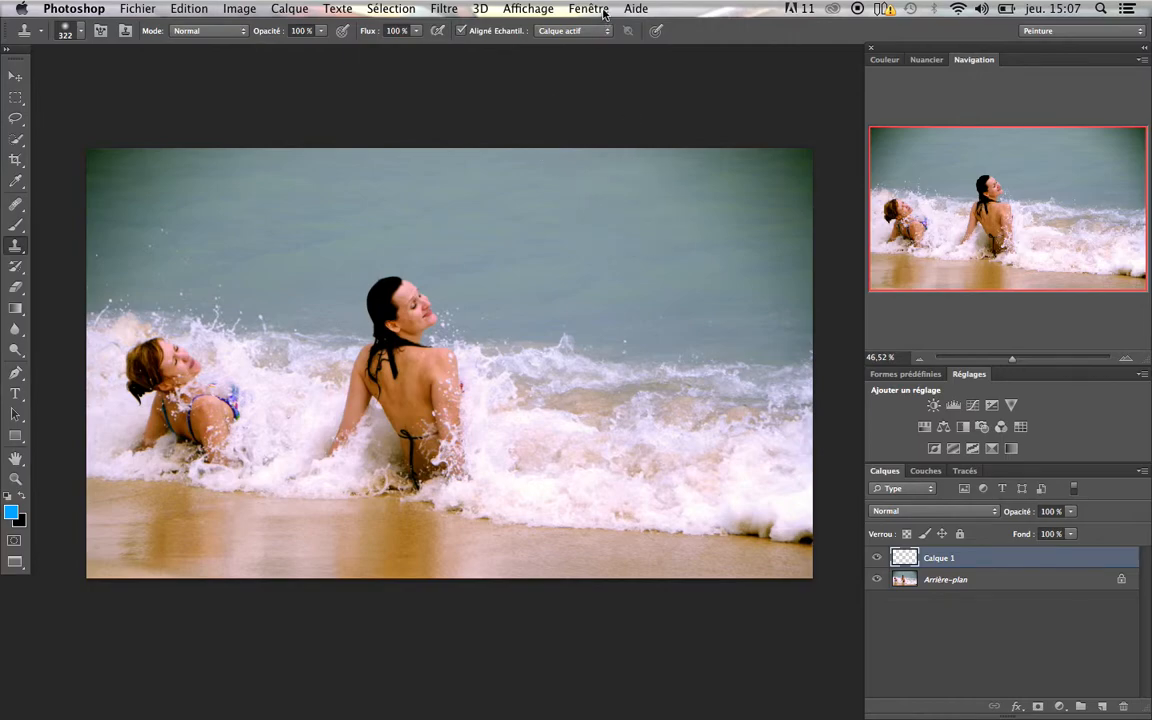
left_click(545, 30)
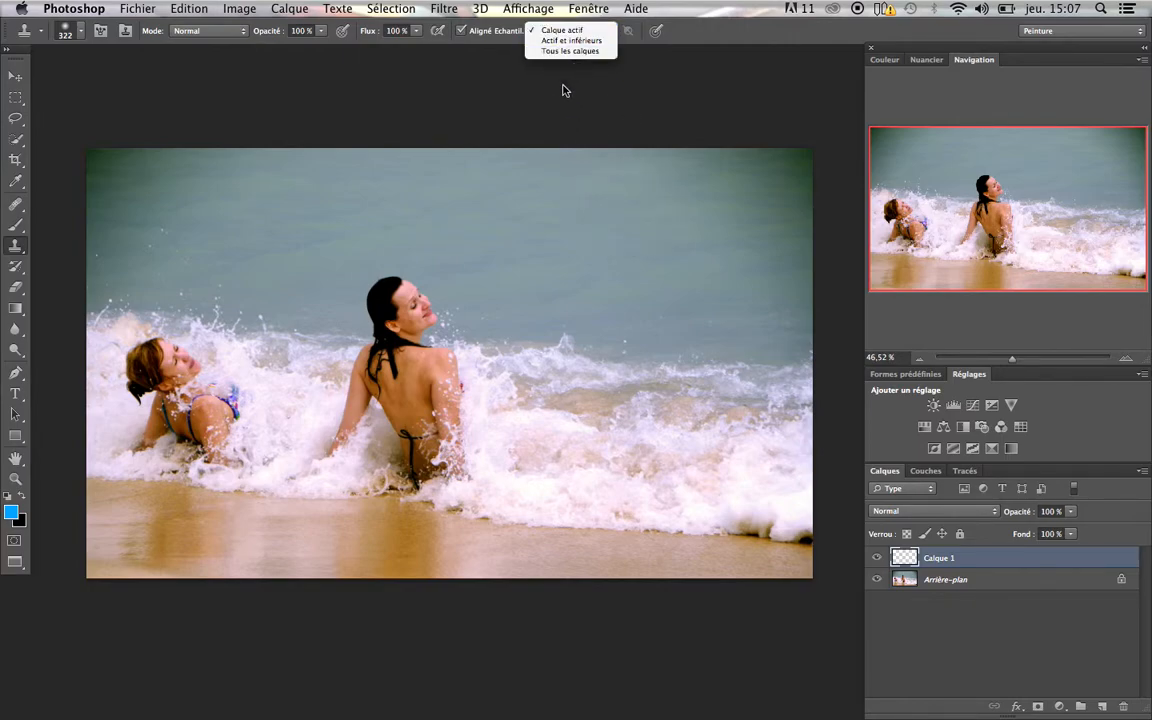
left_click(510, 289)
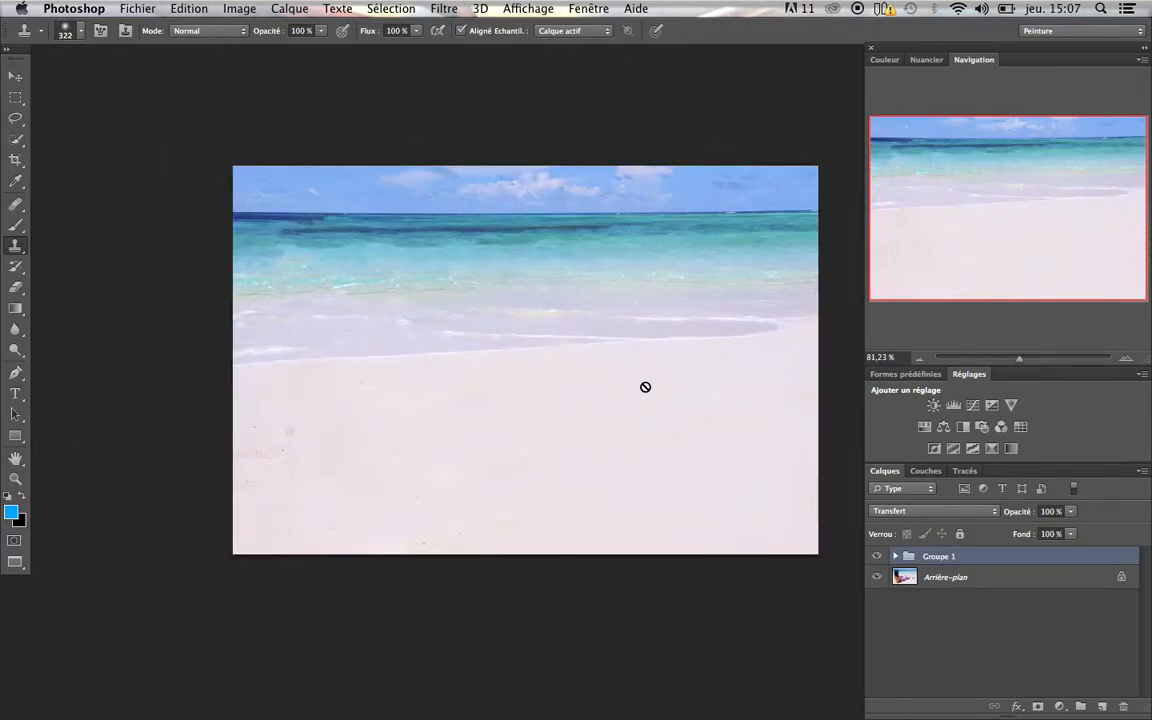
Compare the beach photo with and without Groupe 1, and add an empty layer between that group and Arrière-plan.
left_click(876, 556)
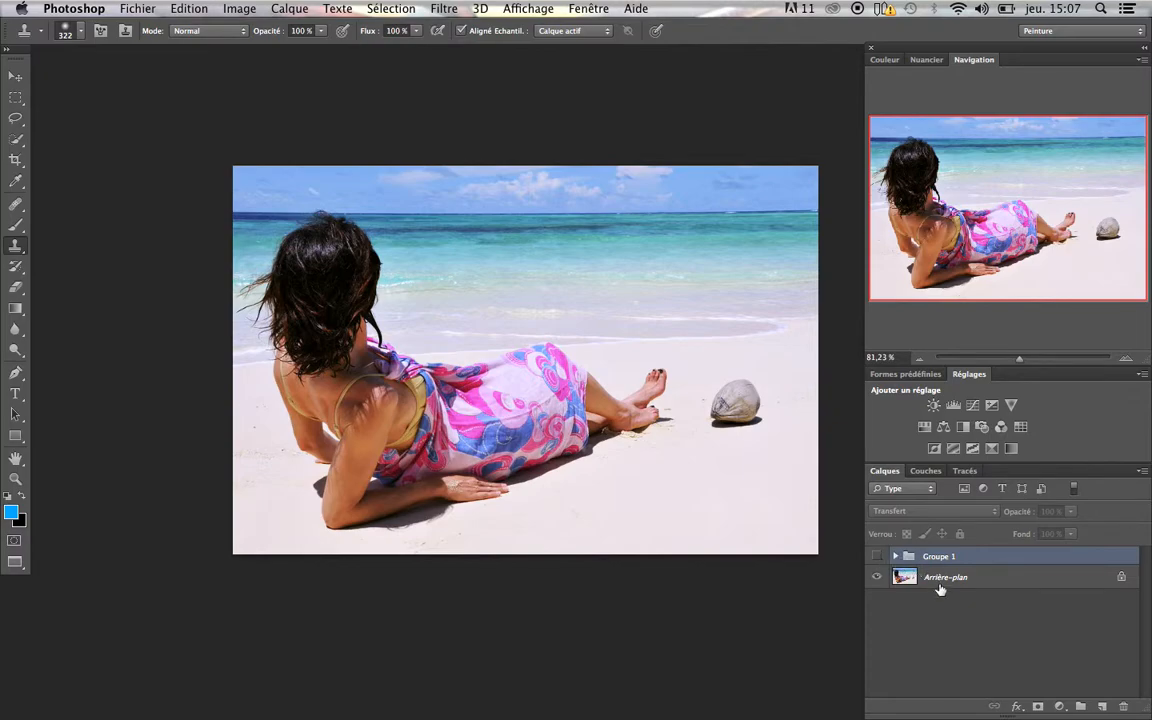
left_click(877, 556)
left_click(977, 606)
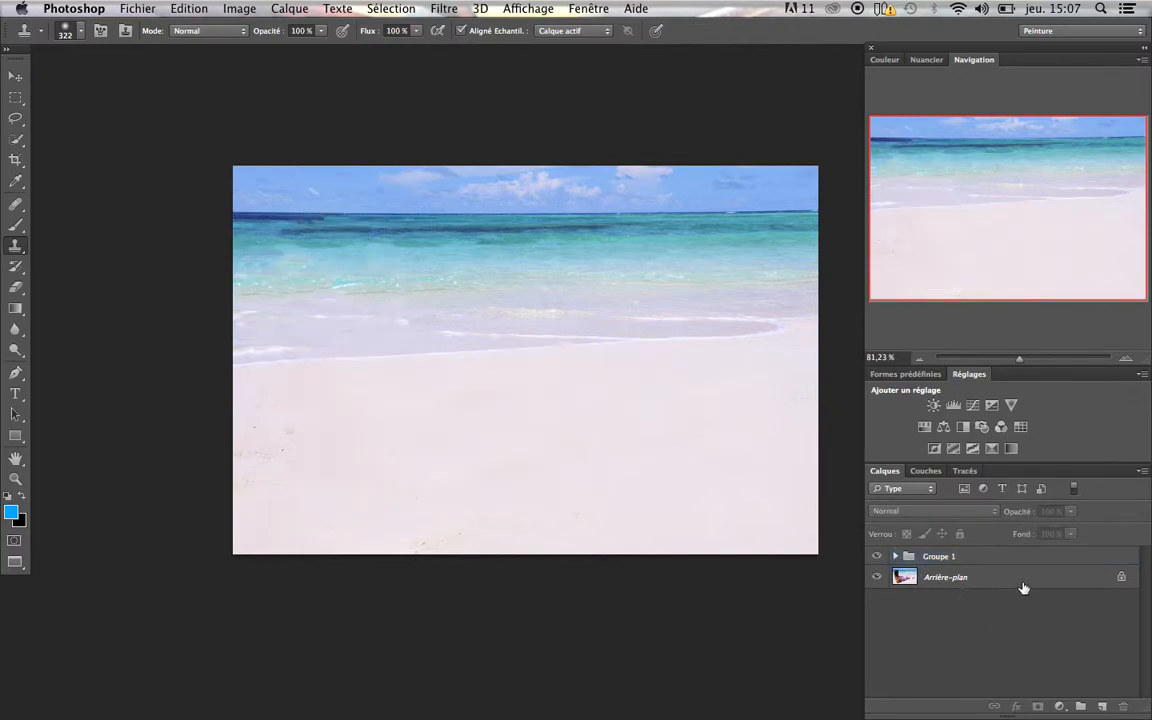
left_click(1023, 588)
key("super+shift+alt+n")
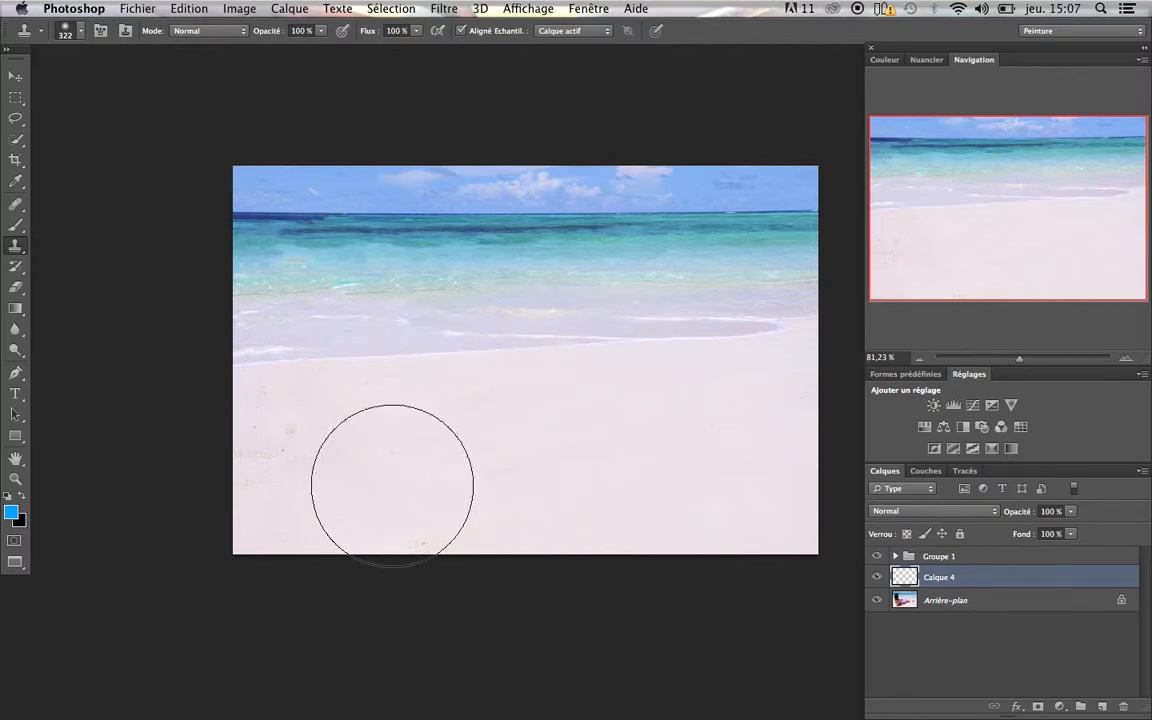
Hide Groupe 1 and set the clone sampling option to Actif et inférieurs.
left_click(877, 557)
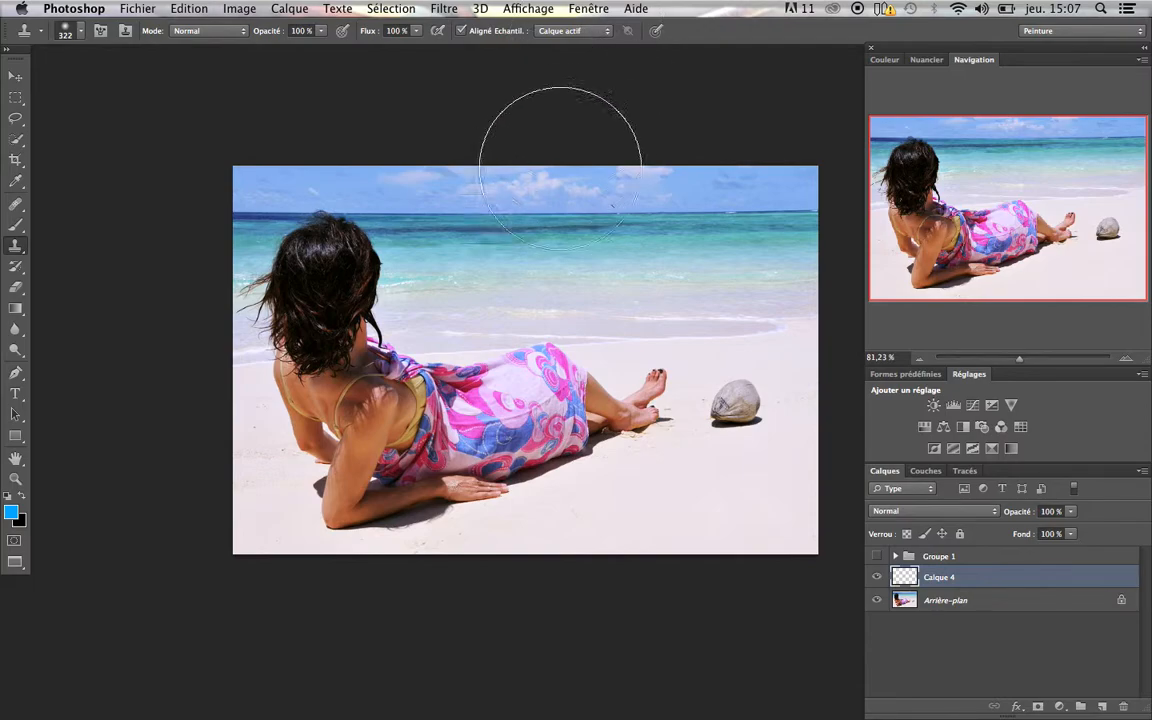
left_click(593, 31)
left_click(560, 41)
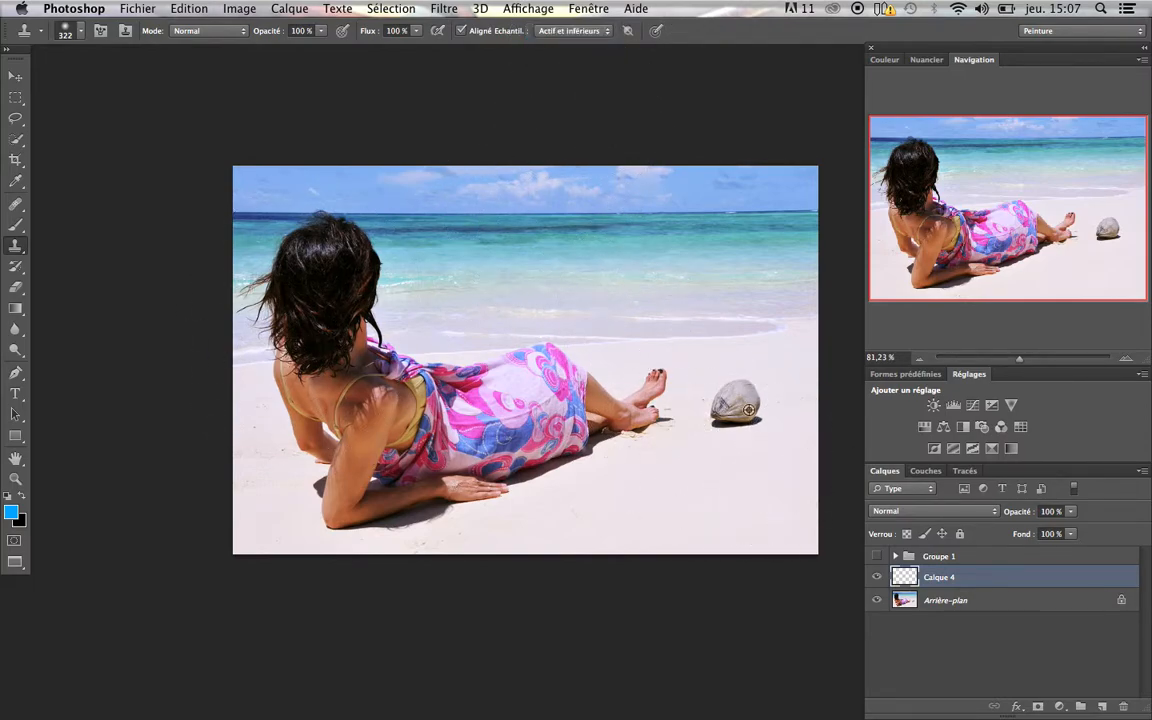
Clone the coconut onto the foreground sand with a 125 px brush, scale the copy to about 140% and place it near the lower edge.
mouse_move(738, 398)
left_mouse_down()
mouse_move(710, 378)
mouse_move(726, 404)
left_mouse_up()
left_click(788, 481)
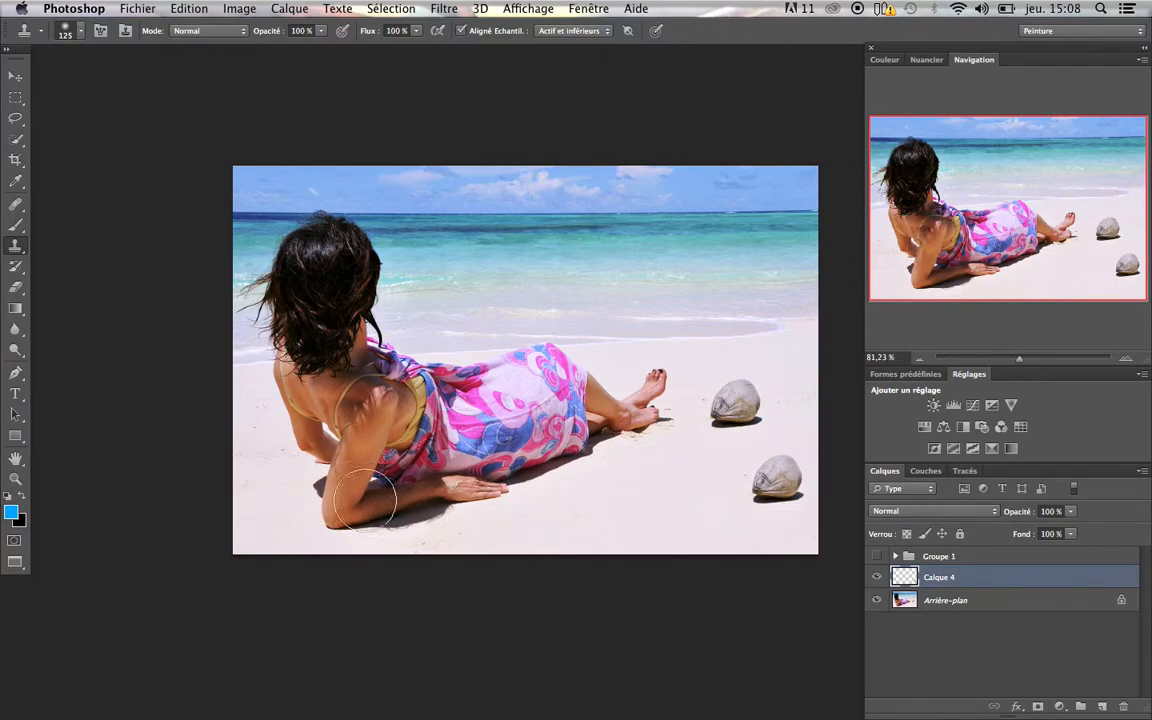
key("super+t")
left_click_drag(713, 519, 591, 482)
key("super+r")
left_click_drag(763, 453, 721, 409)
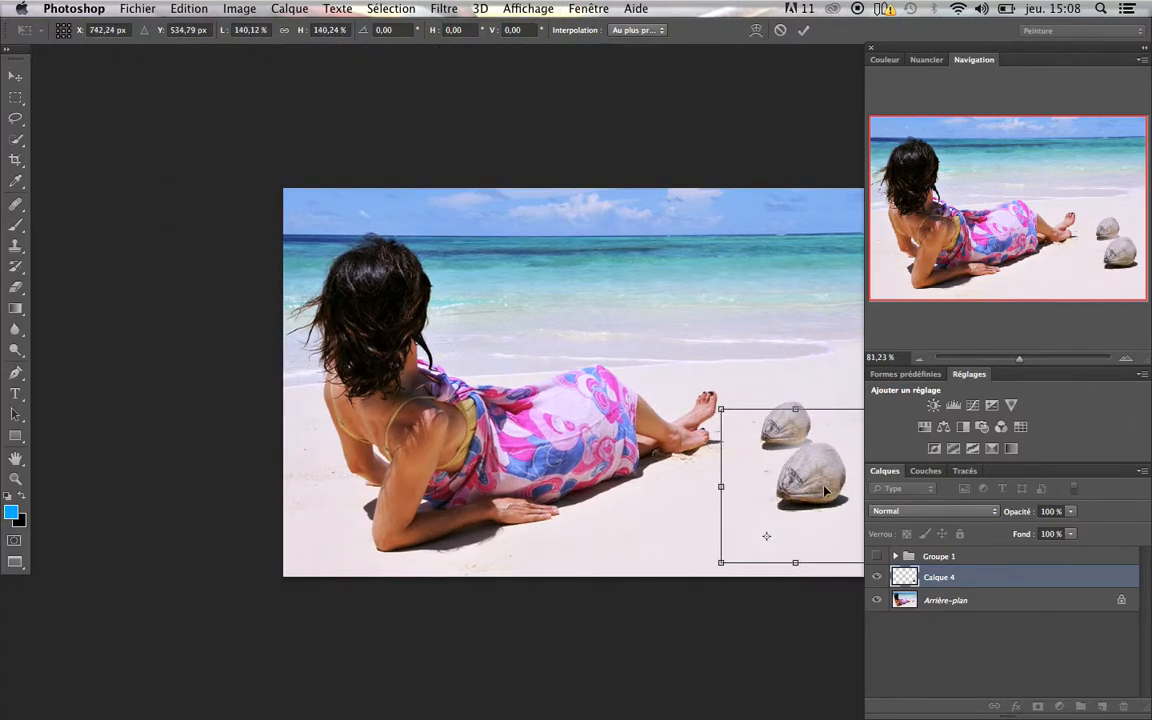
left_click_drag(768, 537, 810, 541)
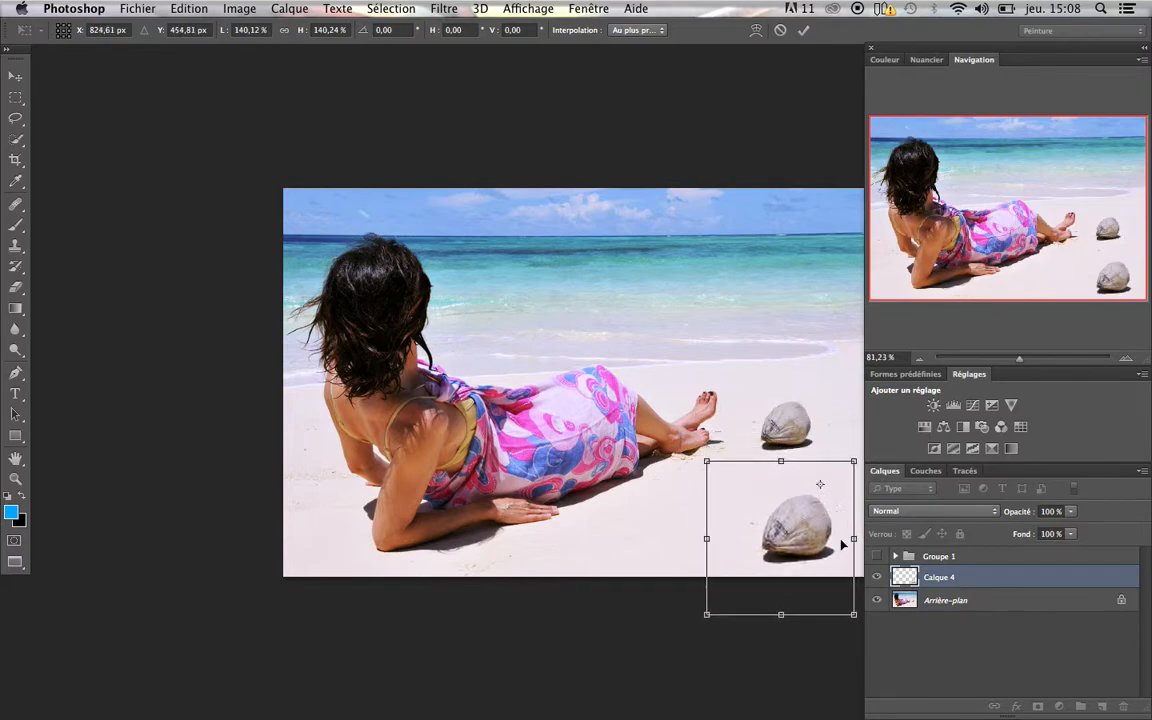
key("Return")
Clone sand over the woman's forearm, hand, shadow and the lower edge of her dress, reducing the brush to 56 px.
key("space")
left_click_drag(659, 489, 612, 440)
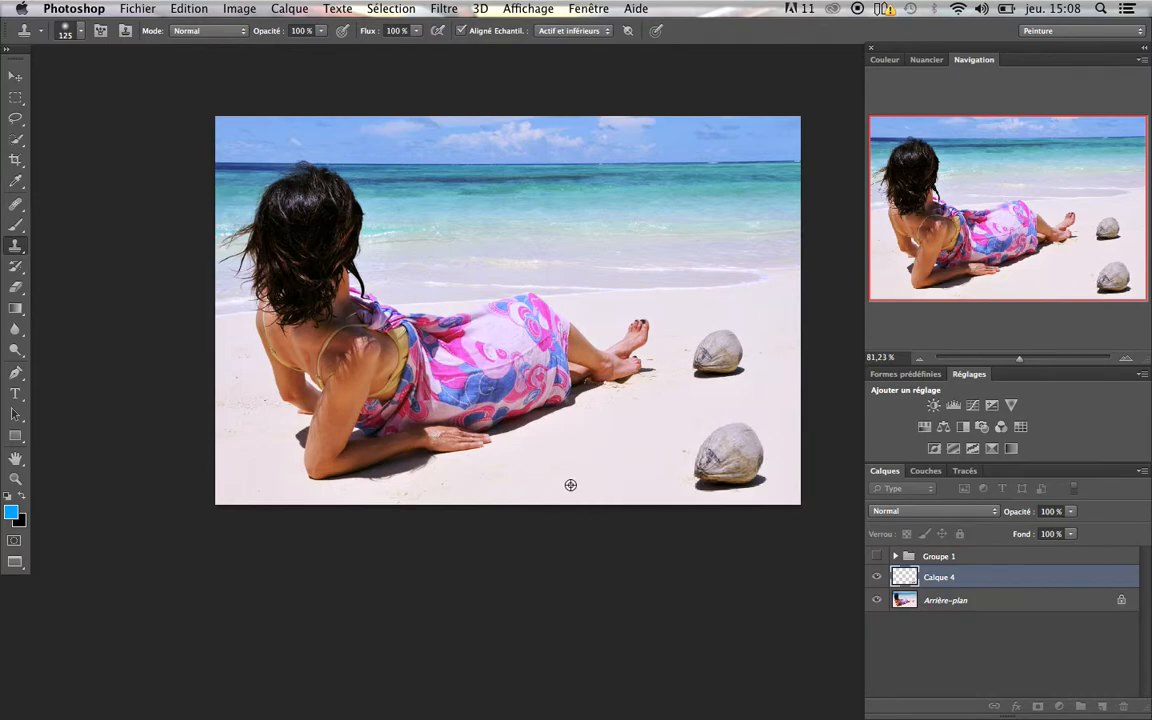
mouse_move(422, 418)
left_mouse_down()
mouse_move(476, 436)
mouse_move(466, 438)
mouse_move(507, 409)
mouse_move(476, 418)
mouse_move(515, 403)
mouse_move(518, 424)
mouse_move(549, 399)
mouse_move(532, 383)
mouse_move(393, 460)
mouse_move(507, 462)
left_mouse_up()
mouse_move(371, 449)
left_mouse_down()
mouse_move(396, 466)
mouse_move(410, 441)
mouse_move(401, 456)
mouse_move(436, 445)
mouse_move(557, 454)
left_mouse_up()
mouse_move(396, 436)
left_mouse_down()
mouse_move(449, 447)
mouse_move(327, 474)
mouse_move(365, 474)
mouse_move(301, 464)
mouse_move(333, 479)
mouse_move(308, 432)
mouse_move(341, 462)
mouse_move(365, 451)
mouse_move(272, 438)
mouse_move(393, 445)
mouse_move(276, 451)
mouse_move(407, 436)
left_mouse_up()
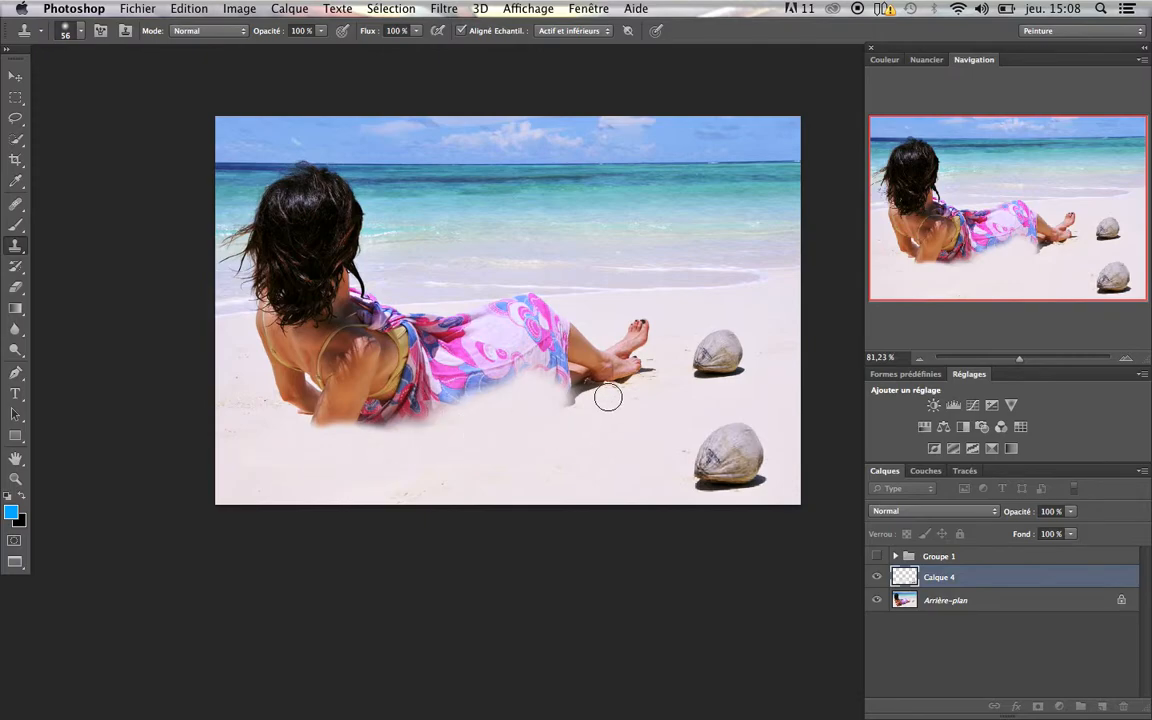
Clone sand over the woman's feet and lower legs, undoing the first stroke on the toes.
left_click_drag(643, 325, 631, 332)
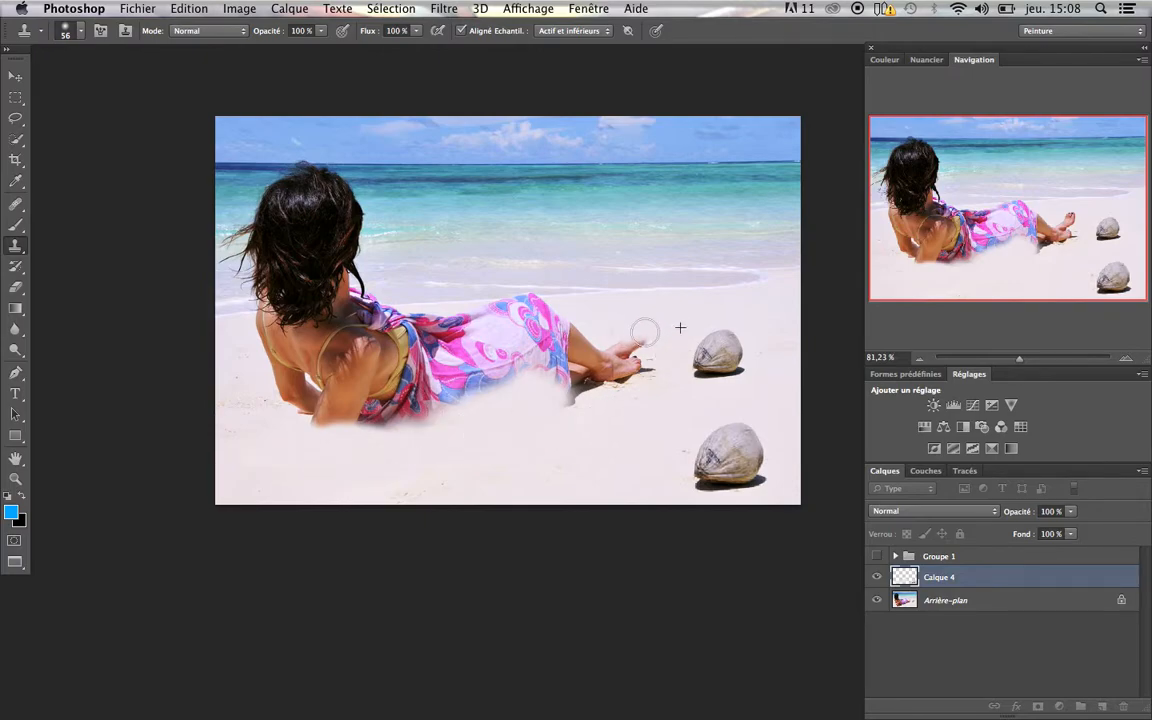
key("super+z")
mouse_move(651, 376)
left_mouse_down()
mouse_move(648, 343)
mouse_move(603, 384)
mouse_move(604, 334)
mouse_move(581, 373)
mouse_move(630, 350)
left_mouse_up()
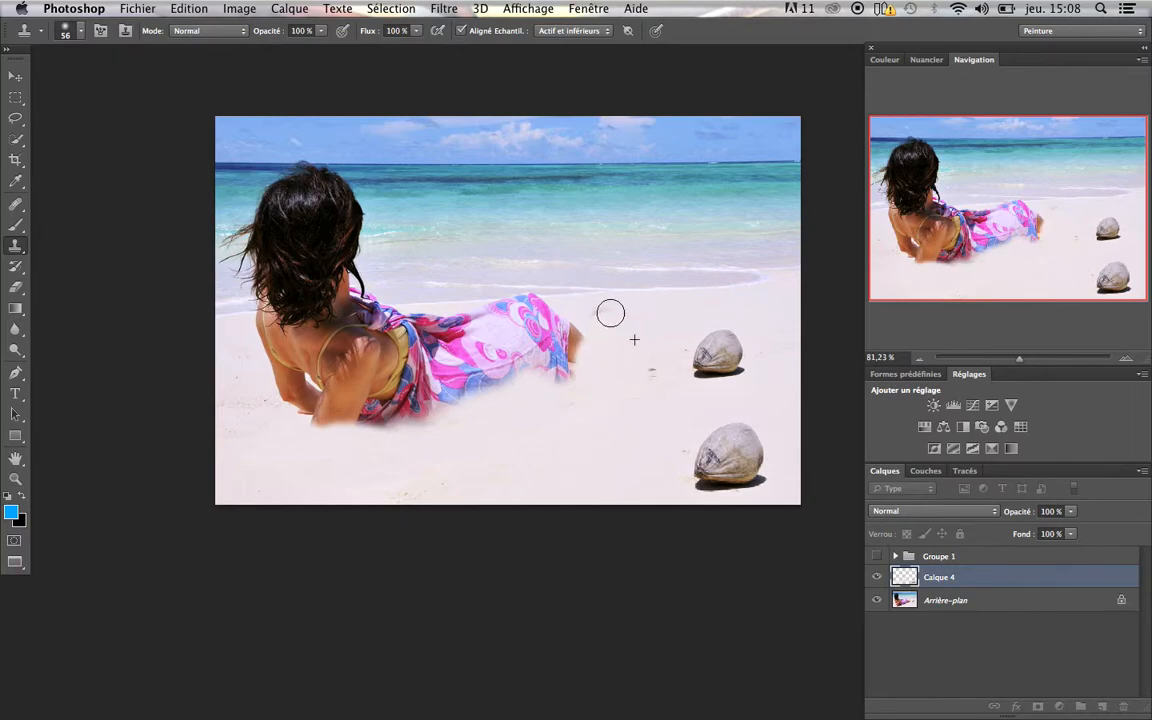
Enlarge the clone brush to 83 px and clone sand over the lower arm, knees and lower half of the dress.
key("bracketright")
key("bracketright")
key("bracketright")
mouse_move(329, 437)
left_mouse_down()
mouse_move(385, 432)
mouse_move(355, 411)
mouse_move(402, 409)
mouse_move(403, 374)
left_mouse_up()
left_click(574, 455, "alt")
mouse_move(556, 386)
left_mouse_down()
mouse_move(535, 386)
mouse_move(584, 363)
mouse_move(581, 342)
mouse_move(531, 352)
mouse_move(494, 378)
mouse_move(493, 357)
left_mouse_up()
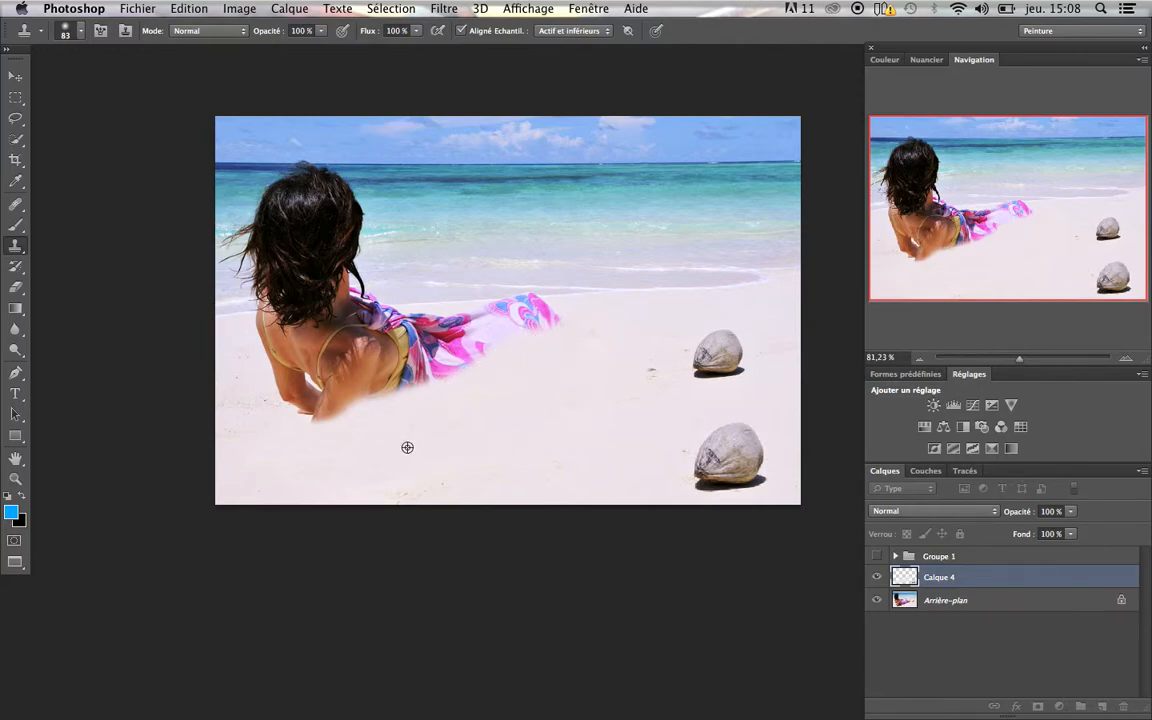
Clone sand over the woman's back, shoulders and remaining dress up to the hair and the waterline.
left_click(305, 444, "alt")
mouse_move(248, 396)
left_mouse_down()
mouse_move(278, 398)
mouse_move(288, 380)
mouse_move(355, 386)
mouse_move(470, 370)
mouse_move(324, 375)
mouse_move(265, 355)
mouse_move(576, 337)
mouse_move(422, 339)
mouse_move(479, 334)
mouse_move(460, 324)
mouse_move(392, 348)
mouse_move(406, 337)
mouse_move(402, 373)
left_mouse_up()
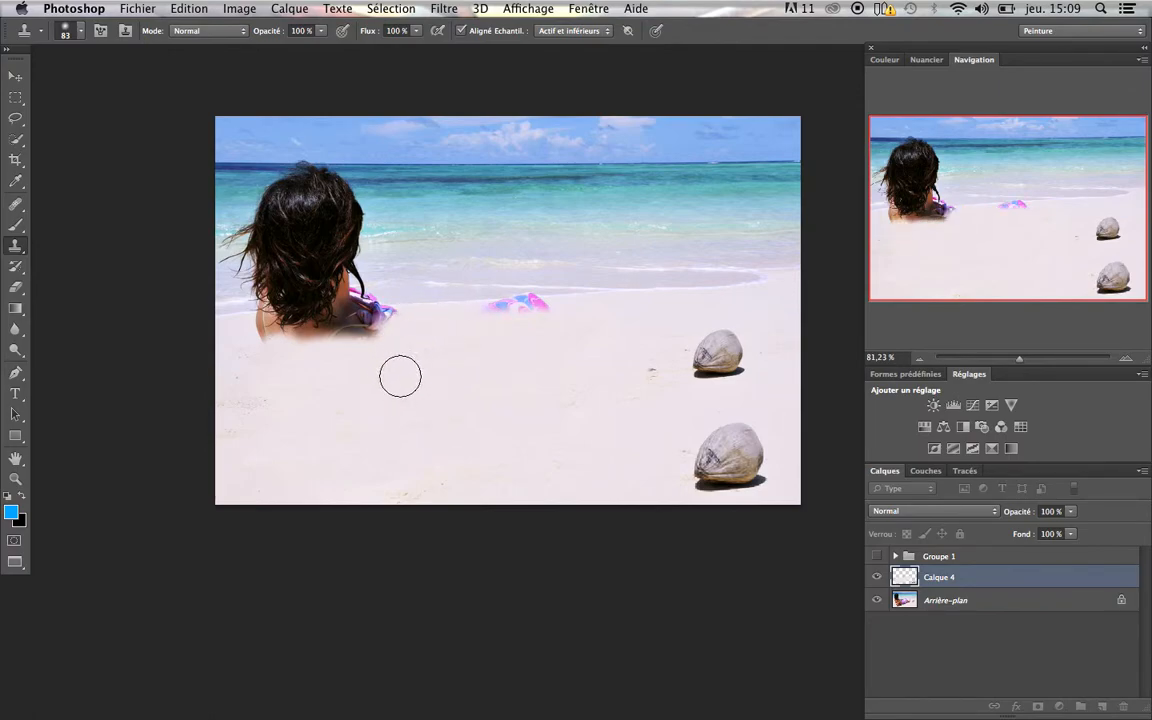
mouse_move(287, 351)
left_mouse_down()
mouse_move(257, 340)
mouse_move(357, 359)
mouse_move(346, 340)
mouse_move(300, 333)
left_mouse_up()
mouse_move(512, 346)
left_mouse_down()
mouse_move(509, 324)
mouse_move(455, 377)
left_mouse_up()
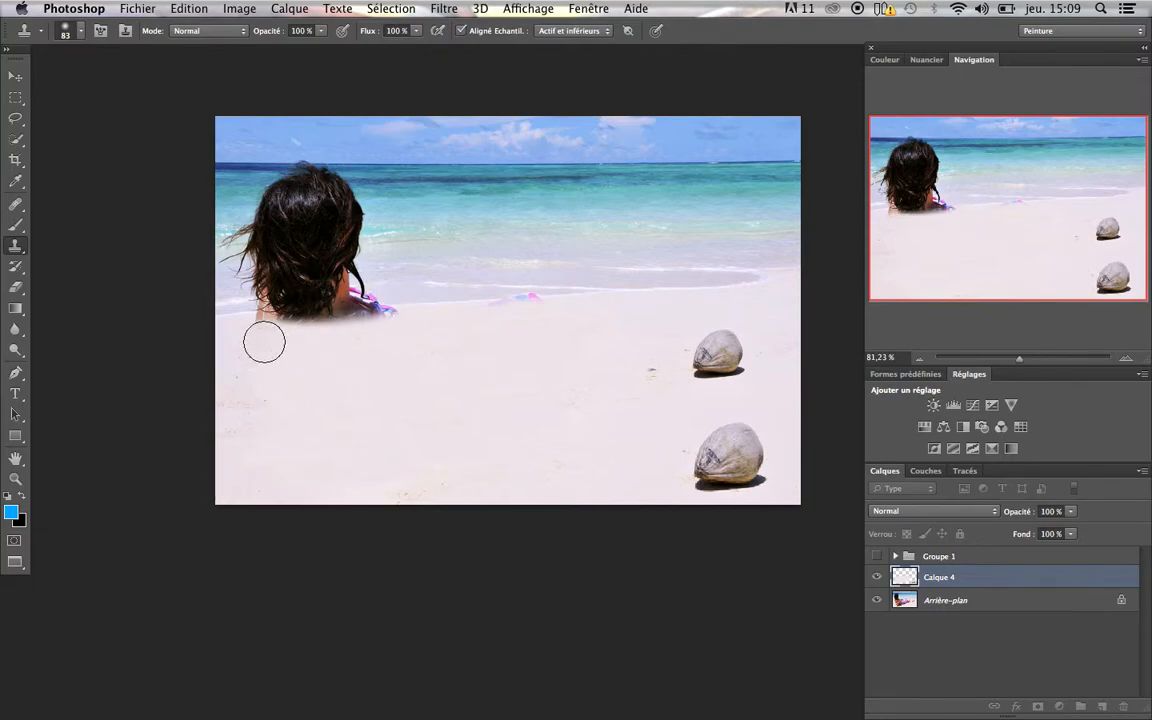
mouse_move(278, 353)
left_mouse_down()
mouse_move(279, 300)
mouse_move(274, 346)
mouse_move(307, 296)
mouse_move(347, 351)
mouse_move(354, 312)
mouse_move(395, 335)
mouse_move(369, 306)
mouse_move(333, 300)
mouse_move(319, 343)
mouse_move(269, 329)
left_mouse_up()
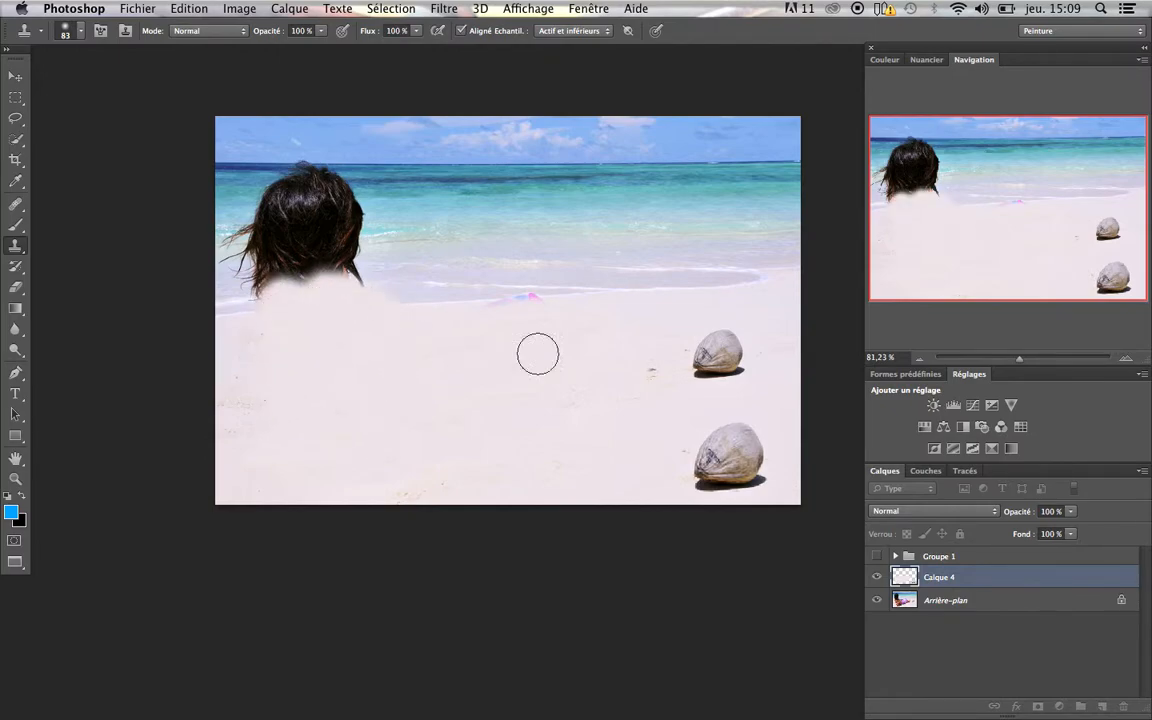
mouse_move(514, 315)
left_mouse_down()
mouse_move(527, 310)
mouse_move(504, 313)
mouse_move(438, 383)
left_mouse_up()
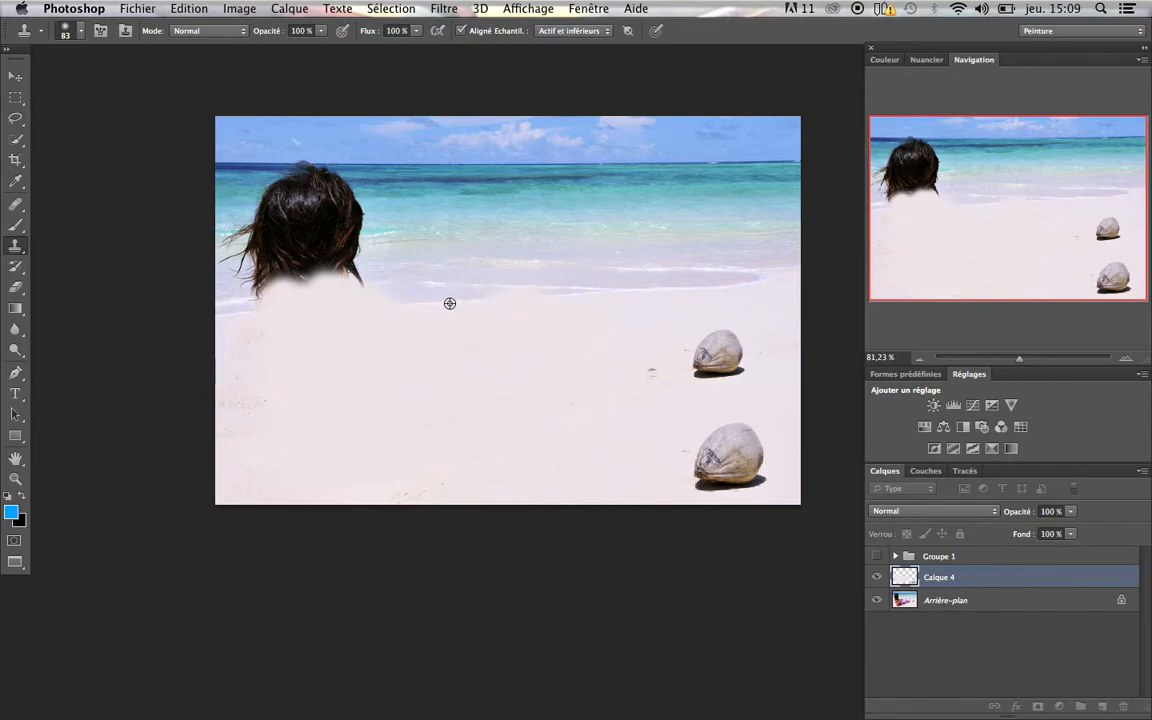
Reduce the clone brush to 60 px and check the Clone Source settings for Calque 4, closing the panel again.
key("super+space")
left_click_drag(342, 327, 388, 337)
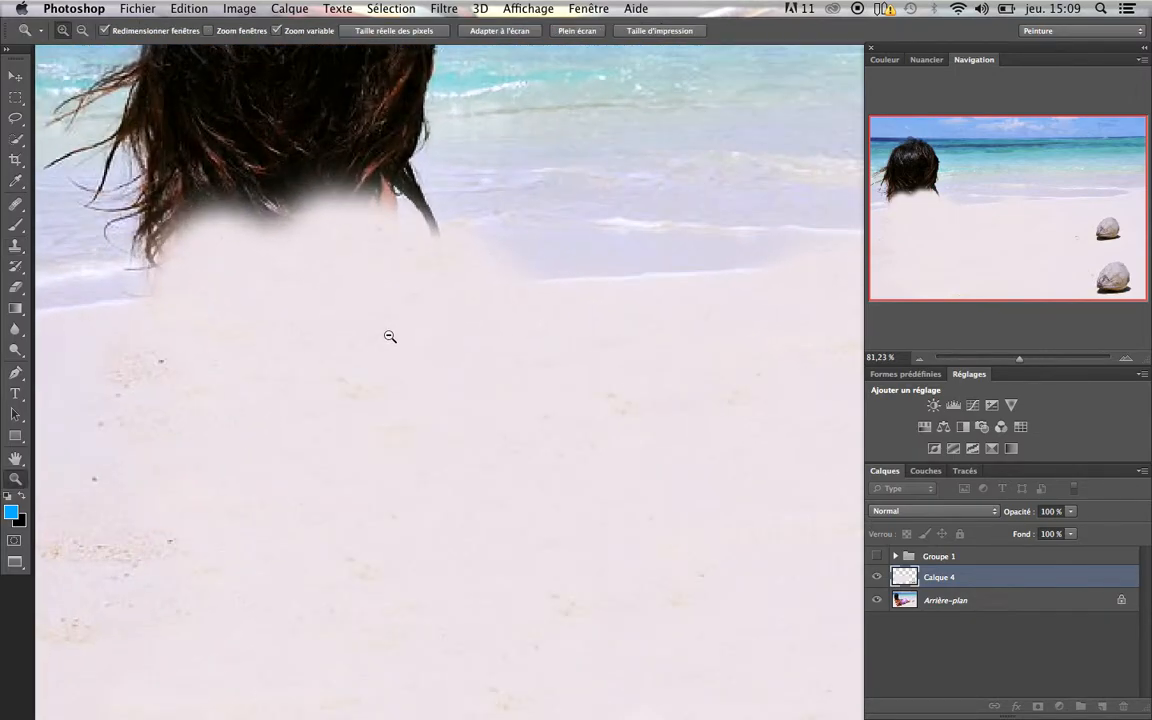
left_click_drag(496, 283, 430, 257)
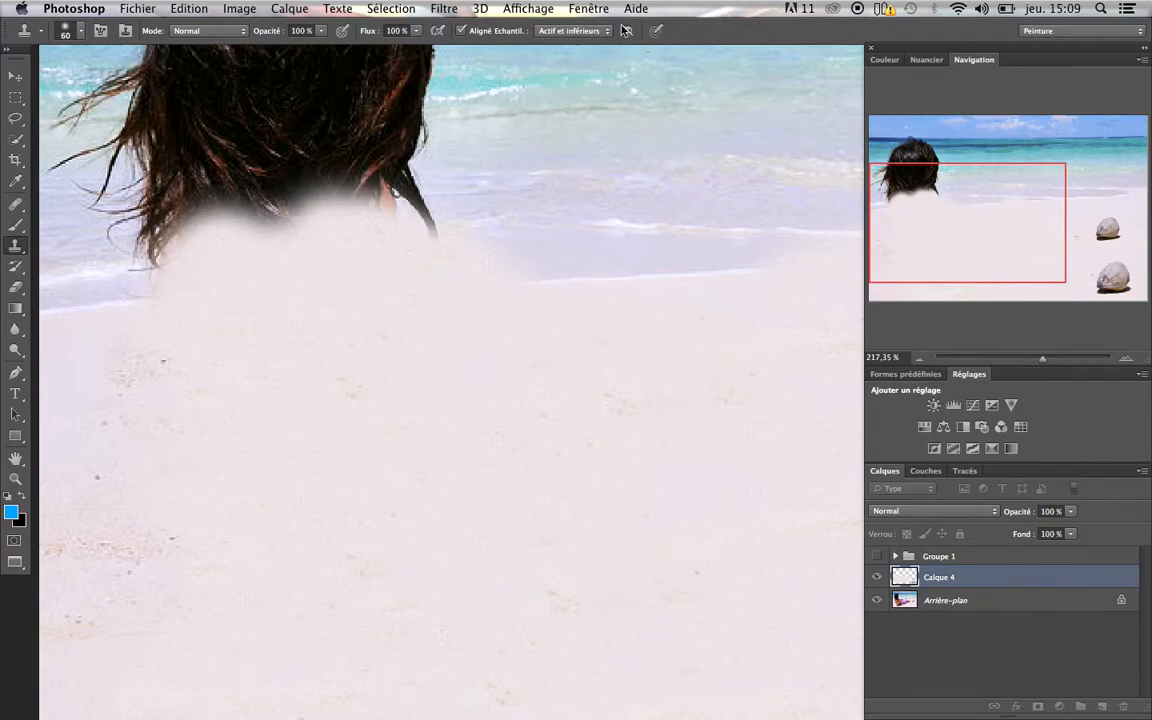
left_click(585, 9)
left_click(624, 425)
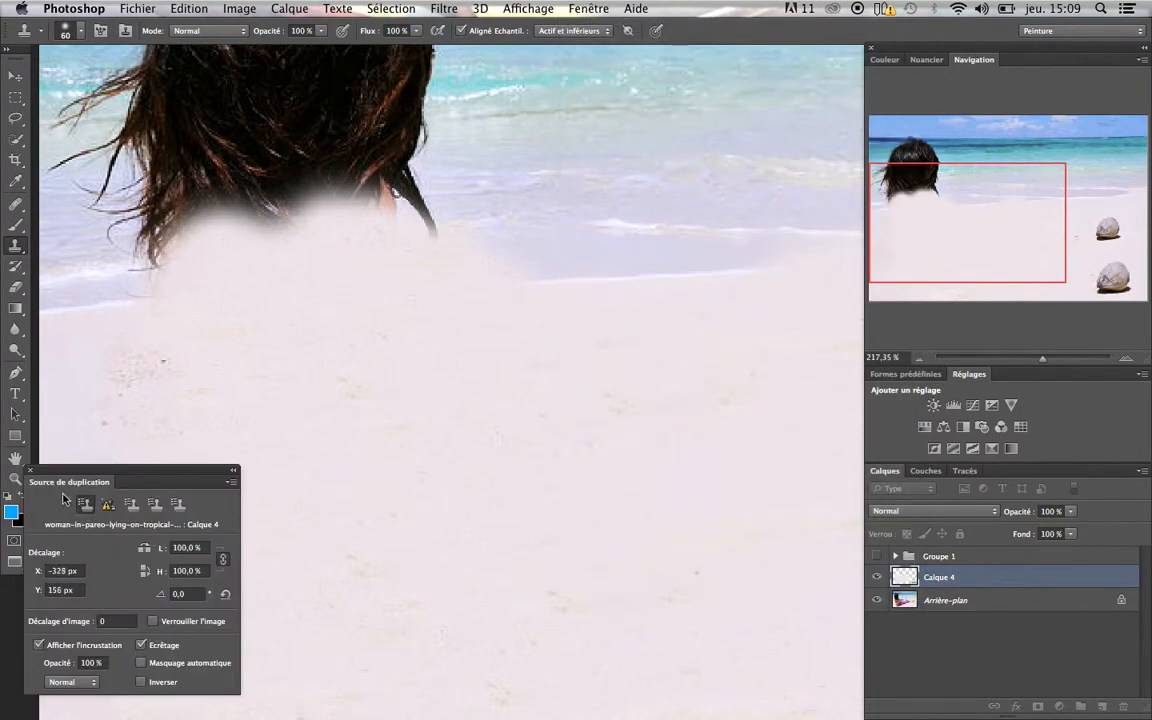
left_click(45, 481)
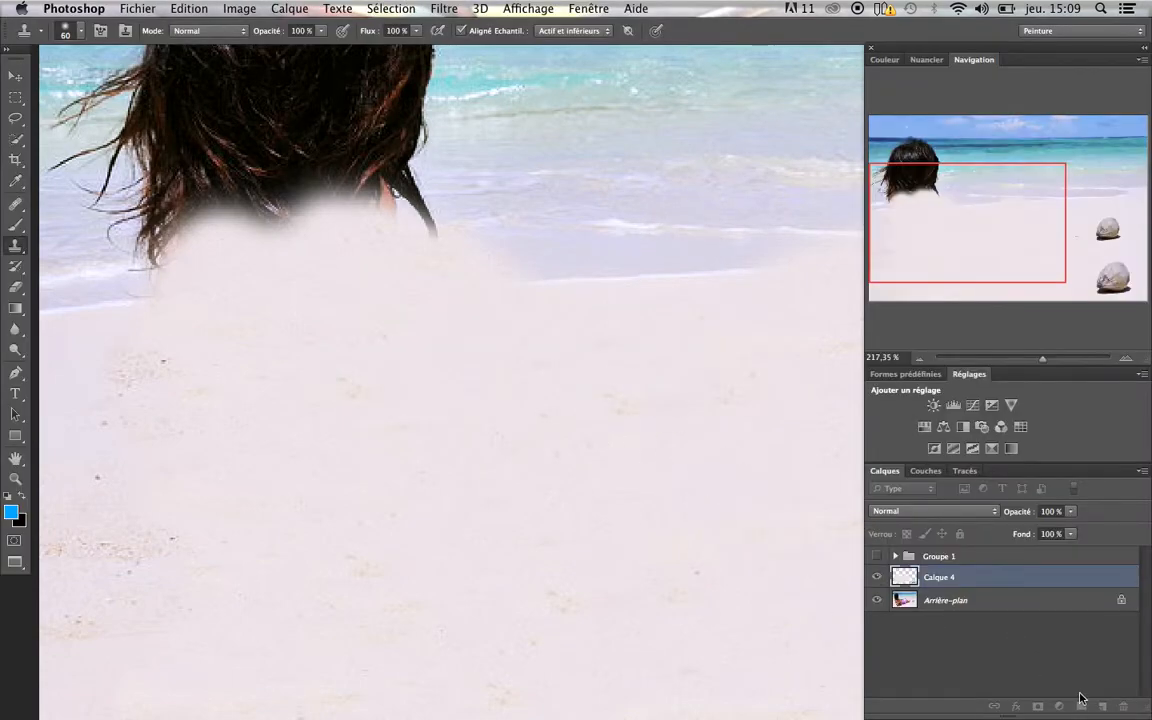
Add an empty layer between Groupe 1 and Calque 4 for rebuilding the shoreline.
left_click(971, 618)
left_click_drag(1027, 48, 1018, 41)
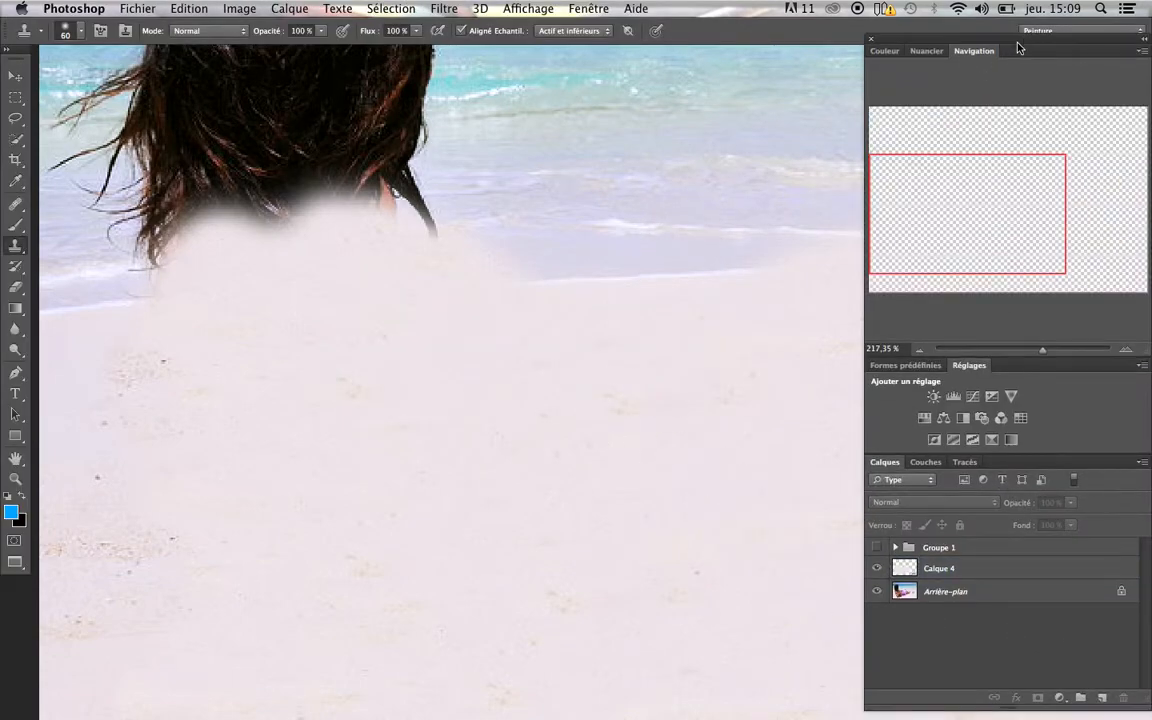
left_click(1102, 698)
left_click_drag(1000, 548, 992, 579)
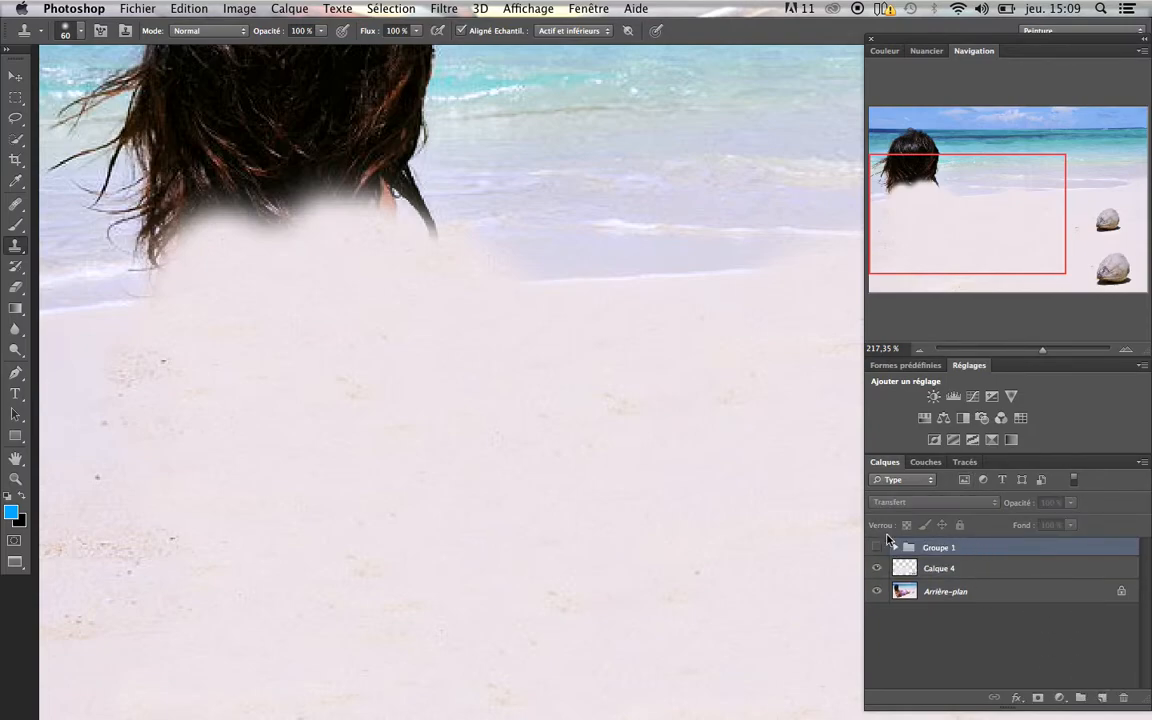
left_click(893, 547)
left_click_drag(954, 641, 951, 664)
left_click(895, 548)
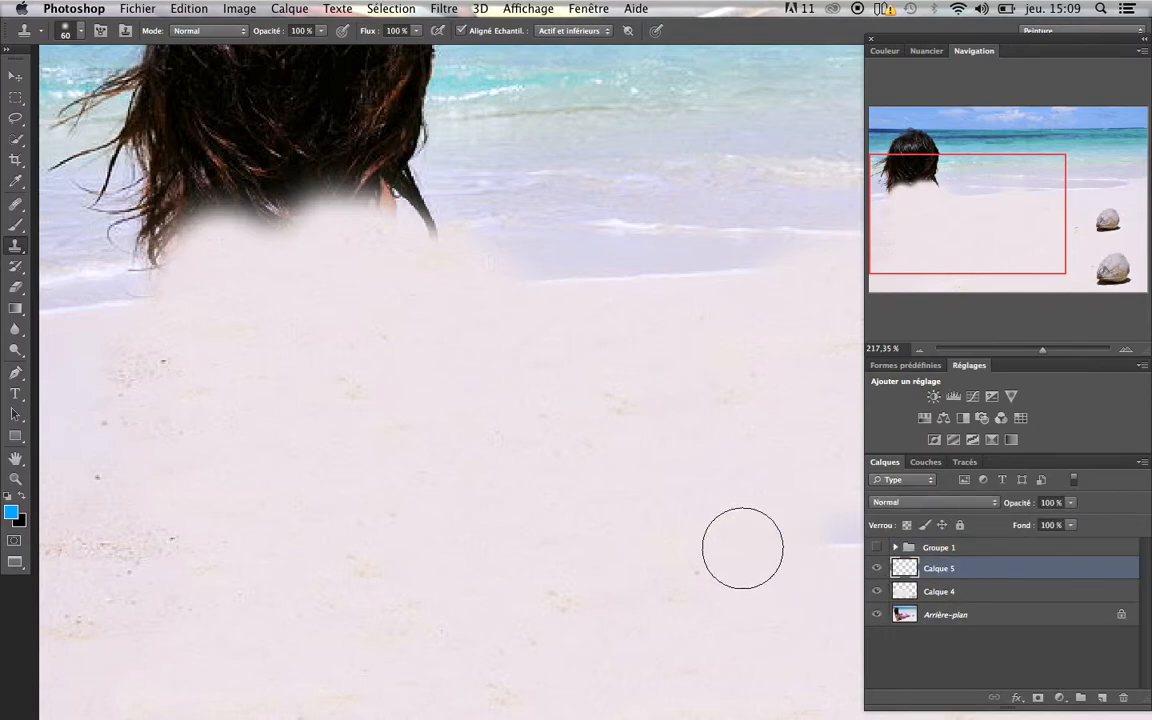
Clone a stretch of waterline below the hair on Calque 5 and extend it leftward with a shifted duplicate of the layer.
mouse_move(560, 311)
left_mouse_down()
mouse_move(506, 282)
mouse_move(345, 288)
left_mouse_up()
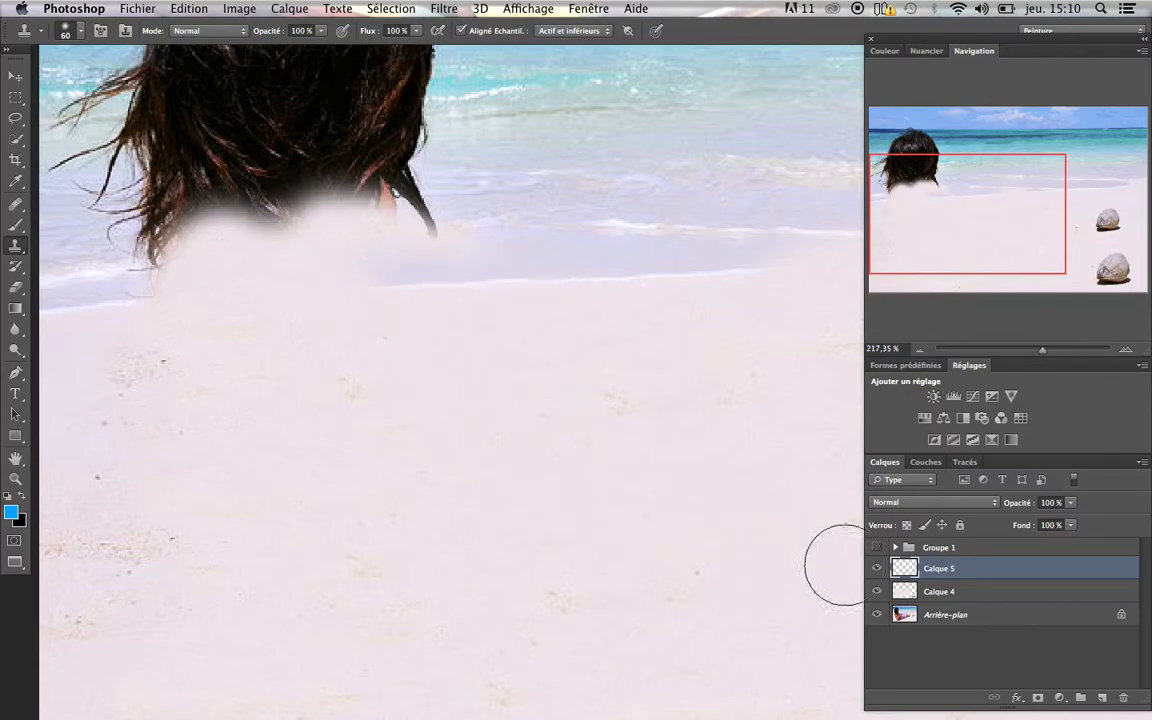
left_click_drag(1015, 580, 1095, 700)
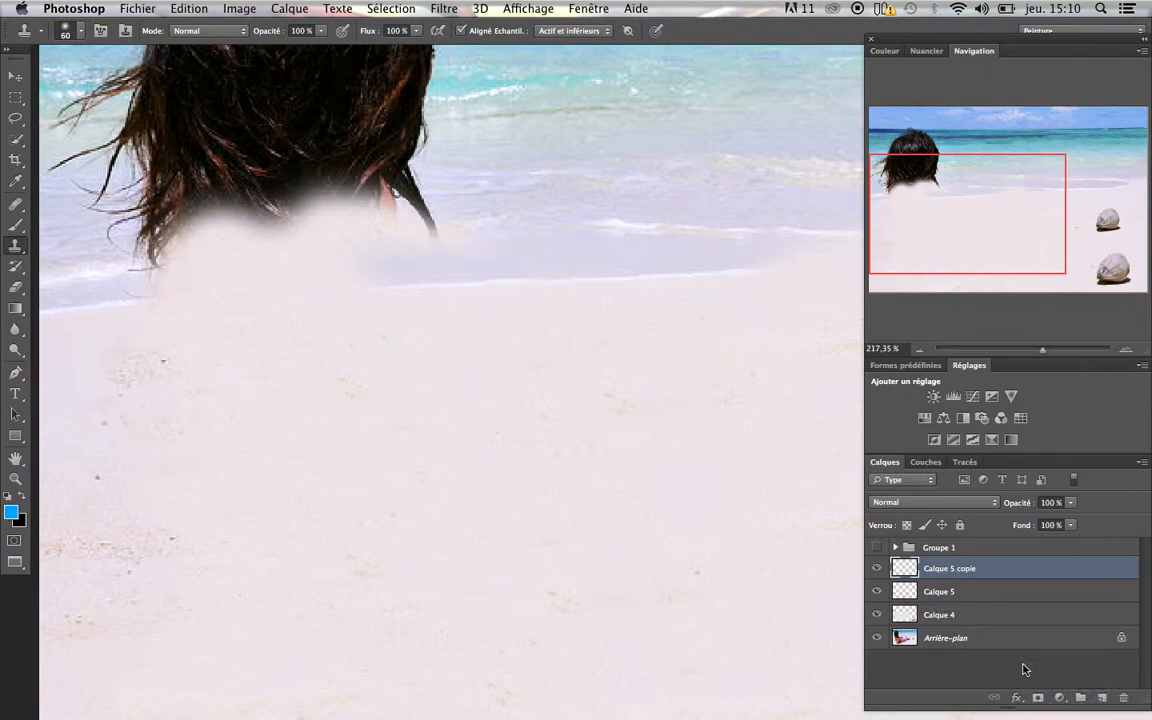
key("v")
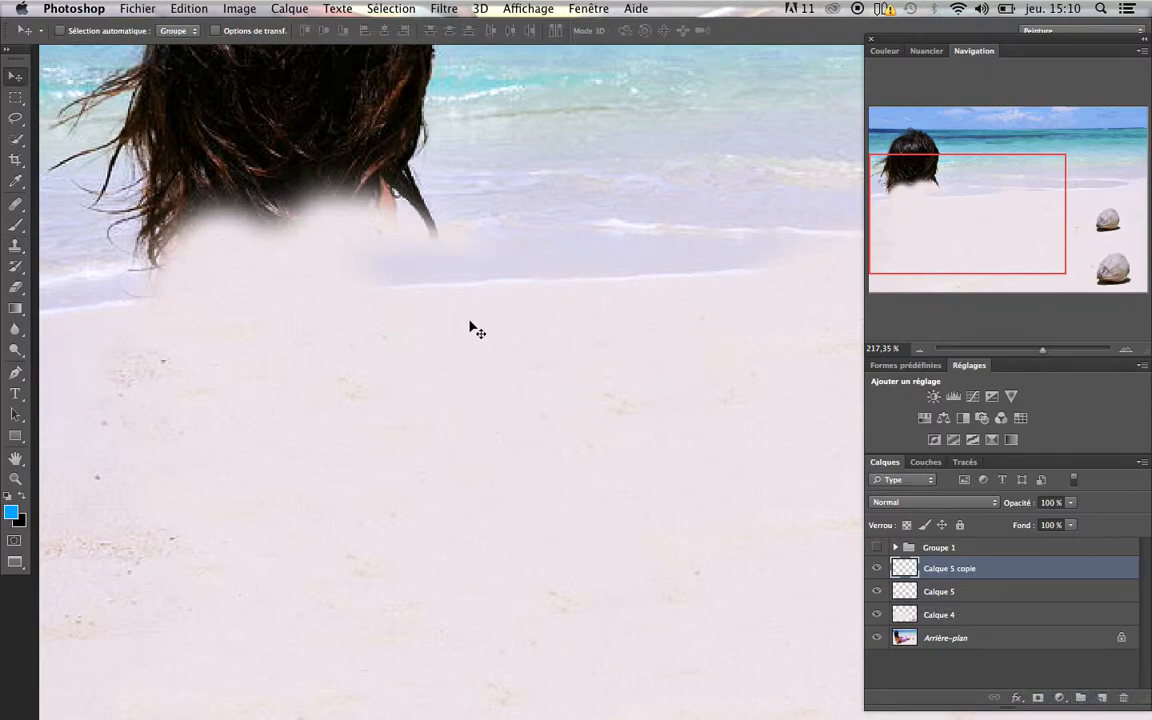
left_click_drag(404, 344, 327, 332)
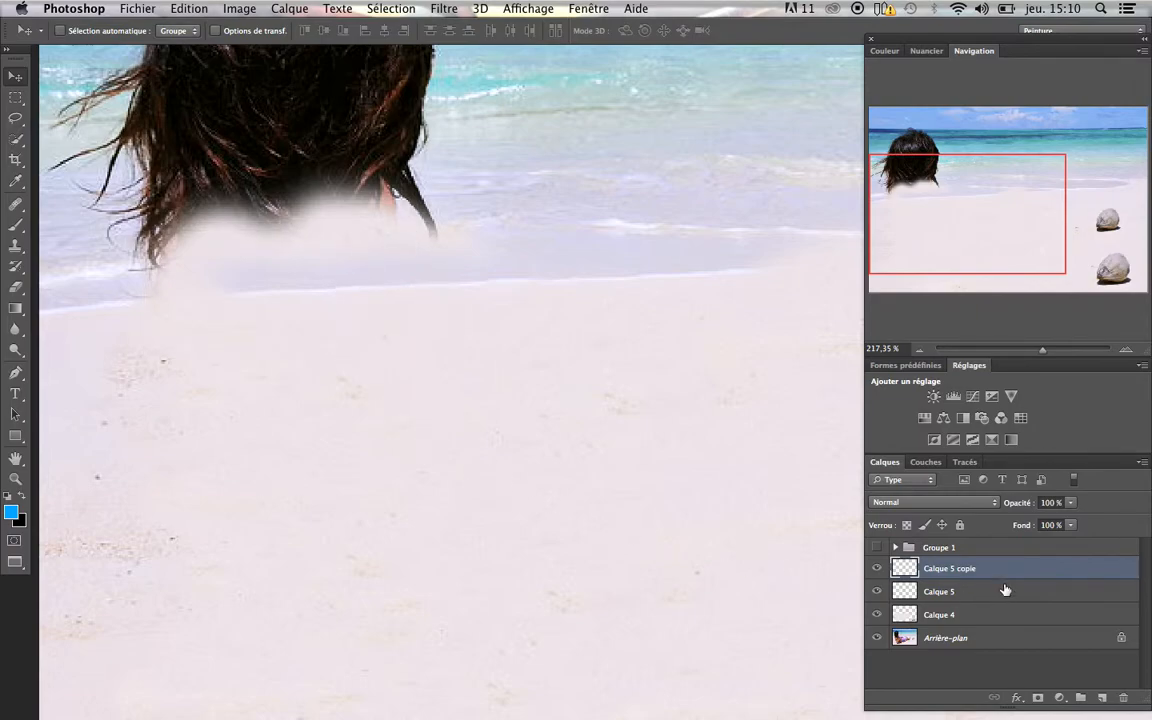
Duplicate the shoreline copy again, shift it left toward the original waterline, and merge the three shoreline layers into one.
left_click_drag(1000, 568, 1101, 697)
left_click_drag(355, 318, 275, 333)
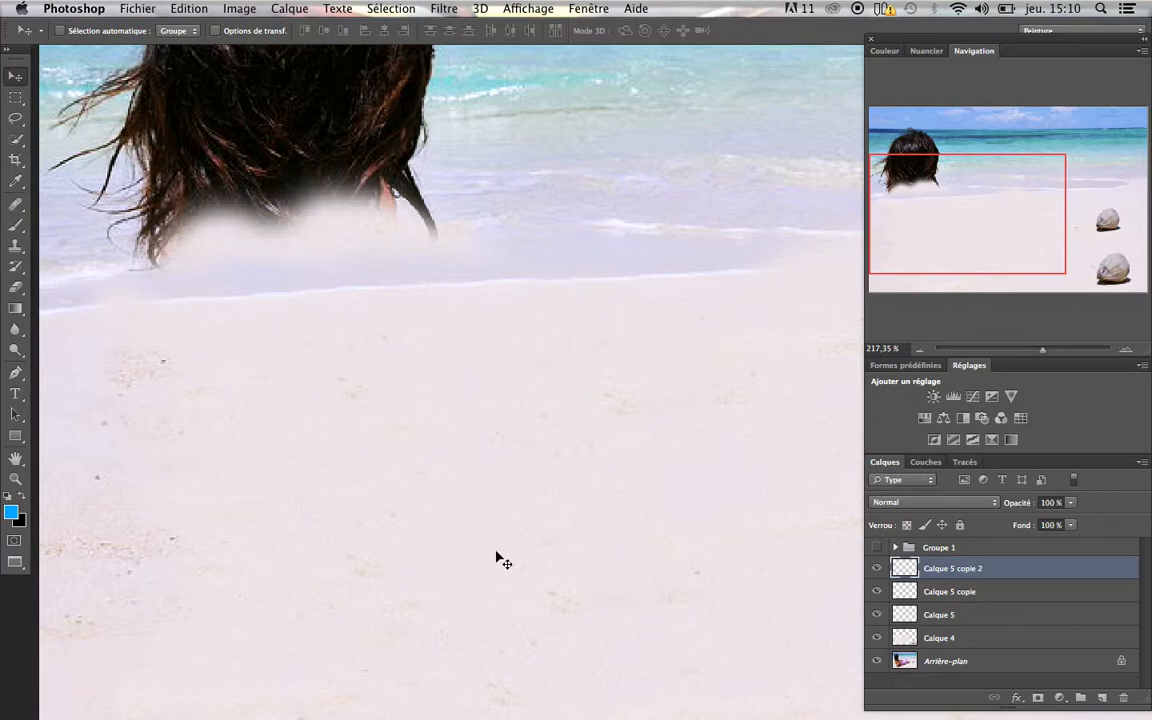
left_click(978, 615, "shift")
key("super+e")
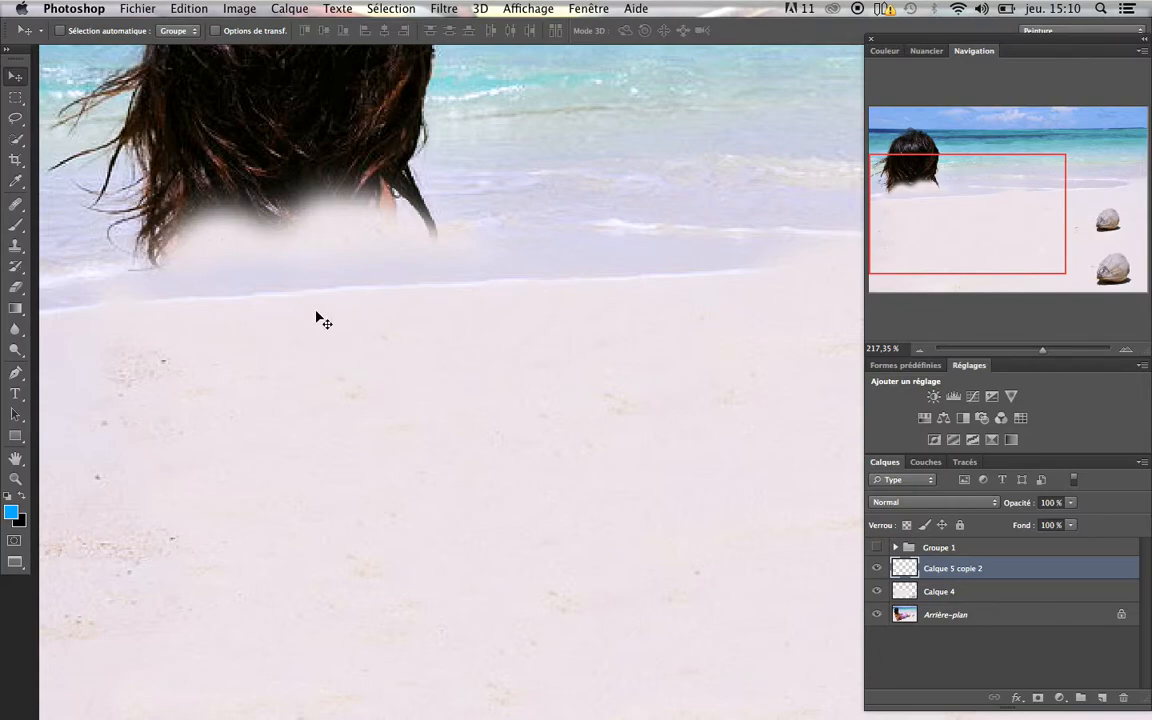
Warp the merged shoreline layer with Déformation so its left end lines up with the original waterline at the photo's edge.
key("super+t")
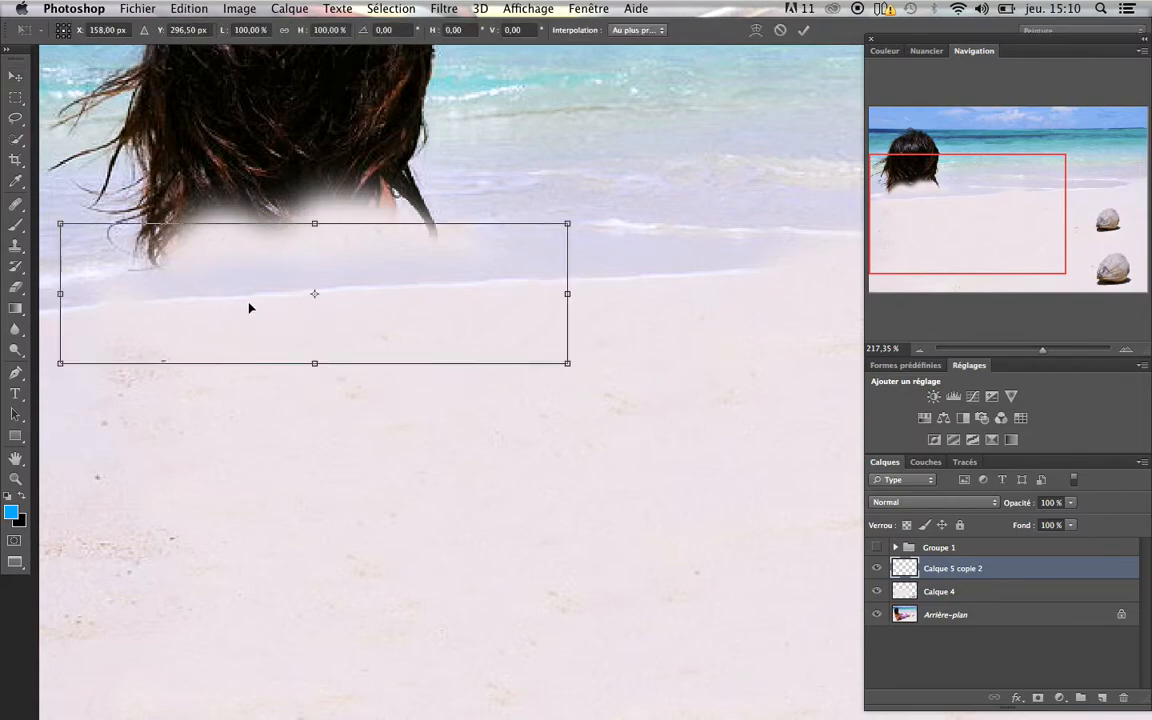
right_click(218, 292)
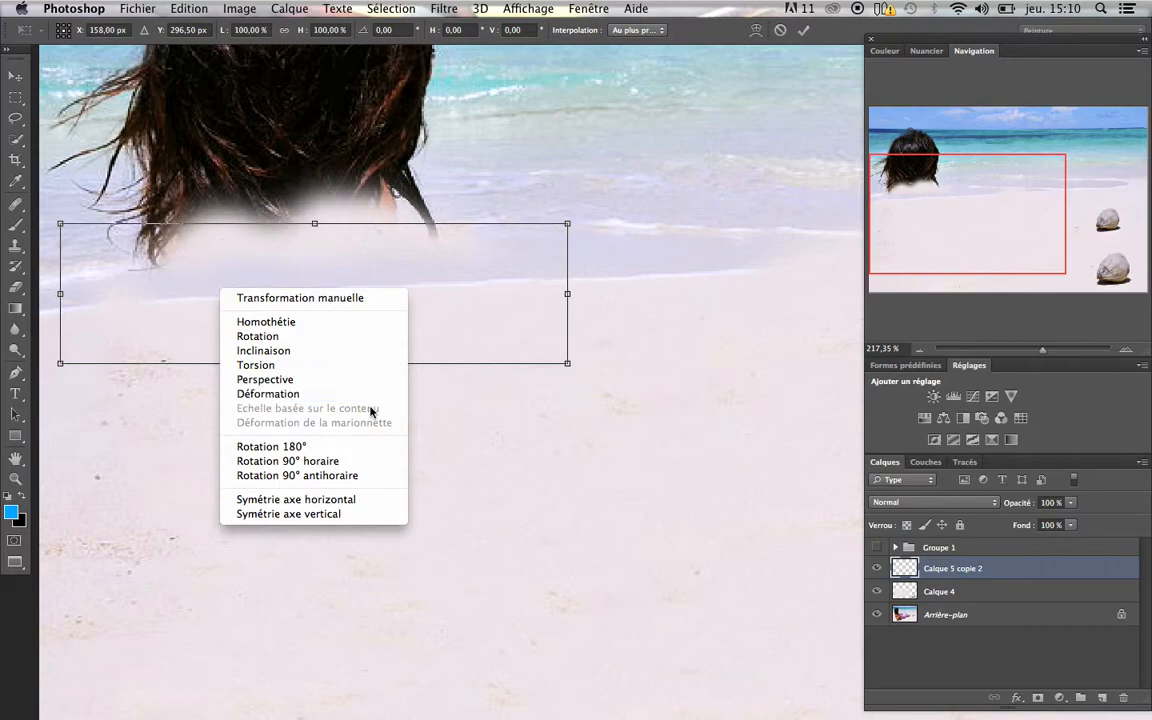
left_click(321, 396)
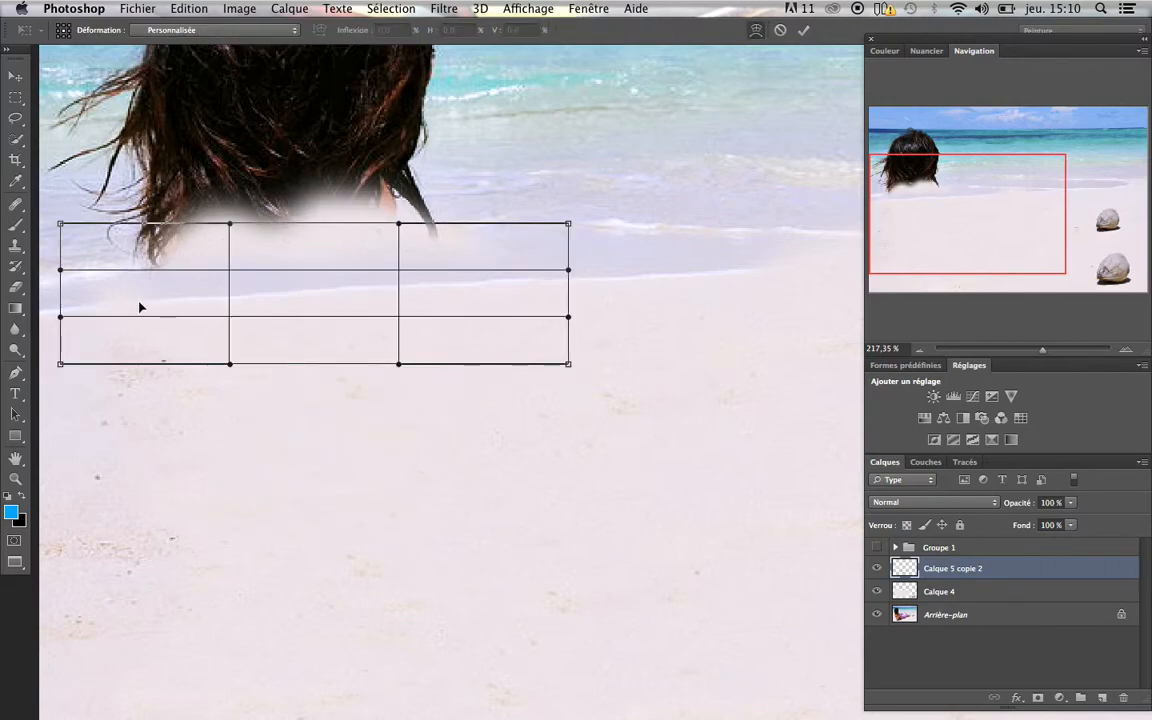
left_click_drag(231, 307, 160, 303)
left_click_drag(61, 246, 72, 247)
left_click_drag(268, 281, 276, 282)
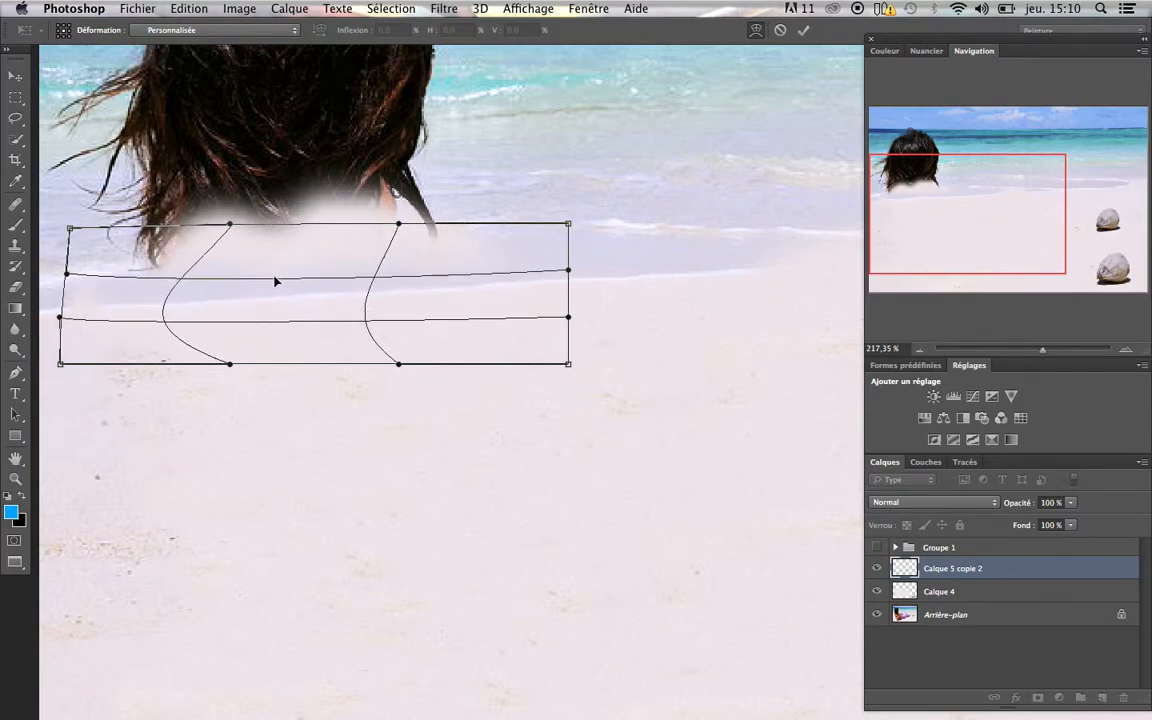
key("Return")
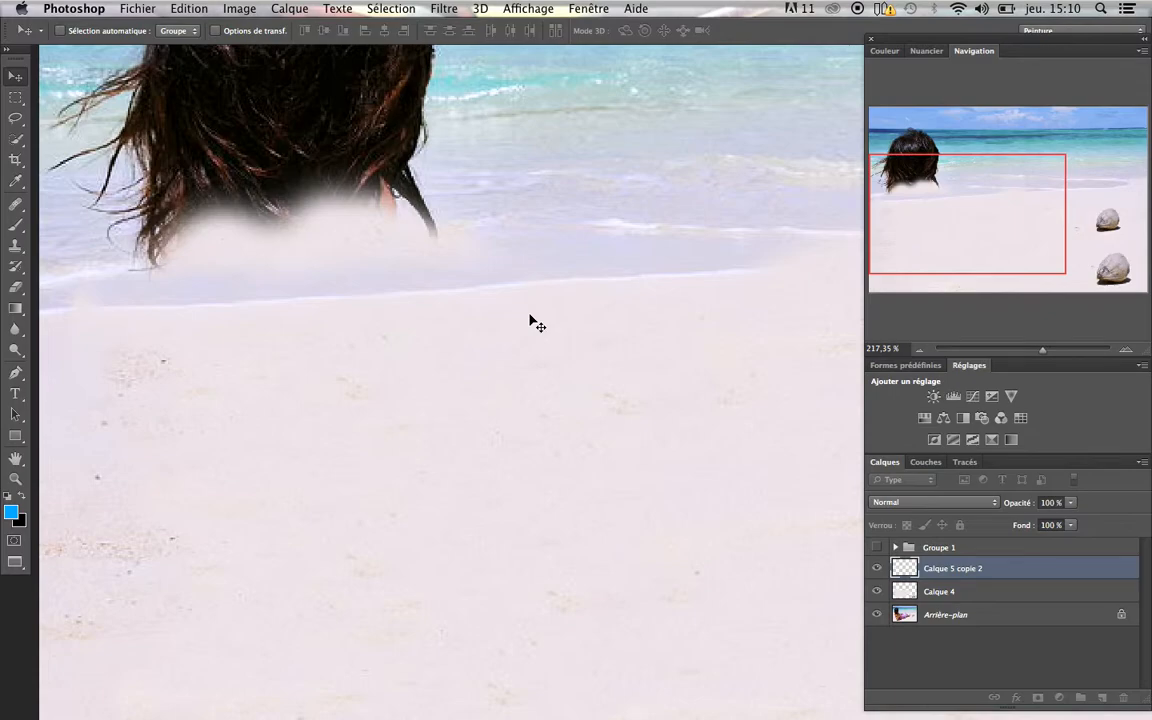
Clone the foam line and adjoining sand with the 60 px brush across the missing shoreline to the right of the hair.
left_click_drag(308, 414, 370, 428)
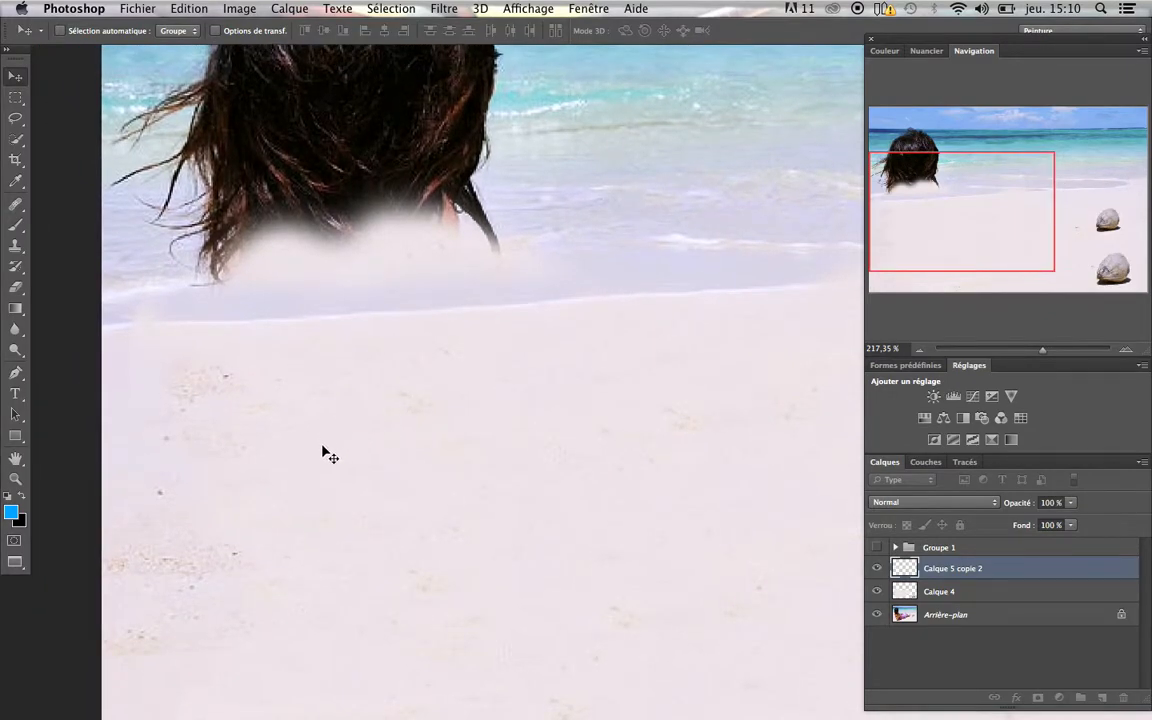
key("s")
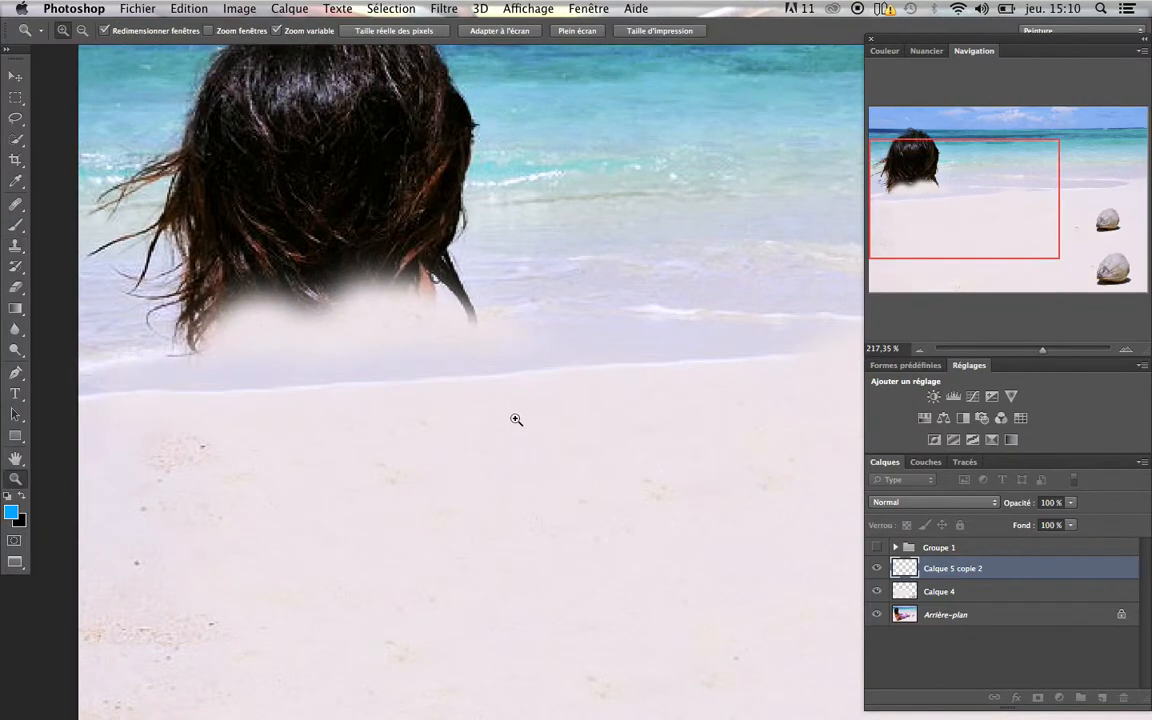
left_click_drag(517, 419, 470, 419)
mouse_move(614, 430)
left_mouse_down()
mouse_move(548, 475)
mouse_move(662, 445)
left_mouse_up()
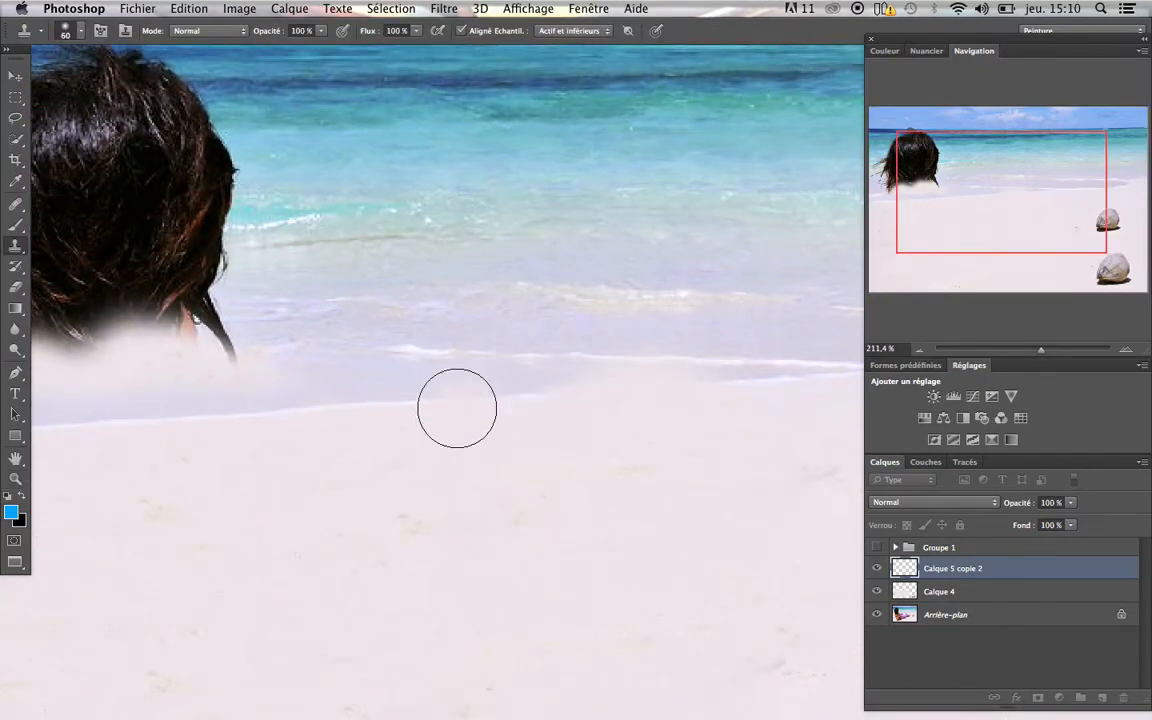
mouse_move(488, 414)
left_mouse_down()
mouse_move(576, 392)
mouse_move(750, 378)
left_mouse_up()
left_click(619, 388, "alt")
left_click(600, 441)
left_click(520, 489)
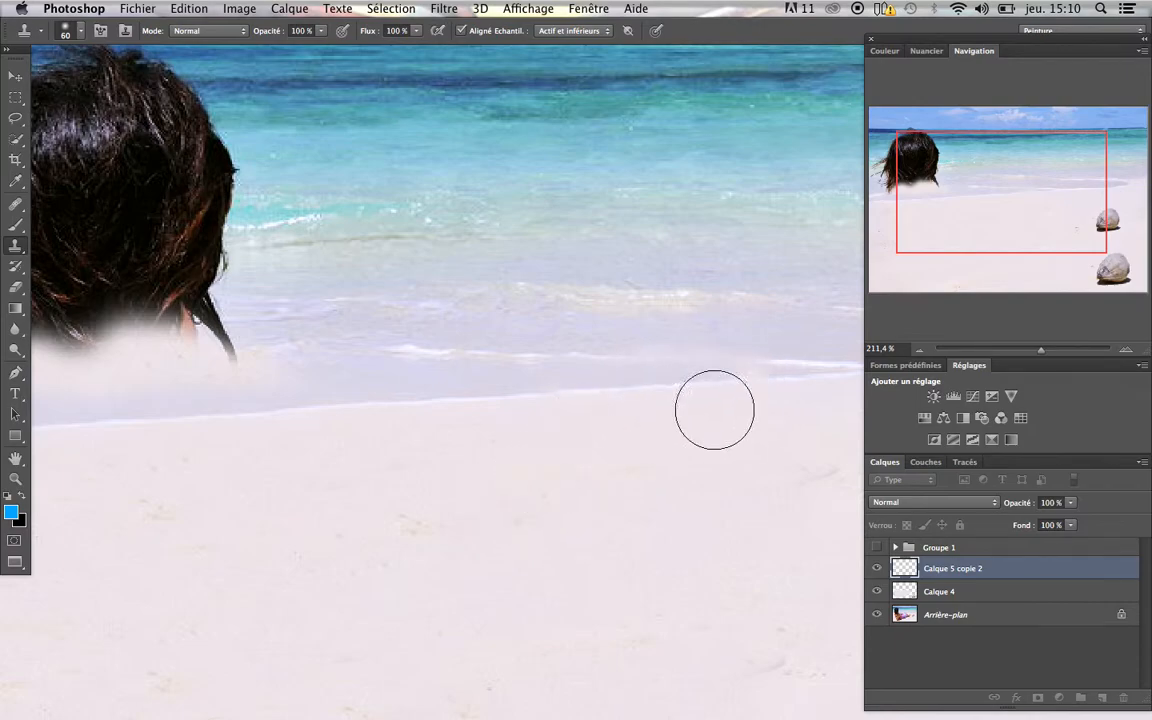
left_click(558, 391, "alt")
left_click(737, 385)
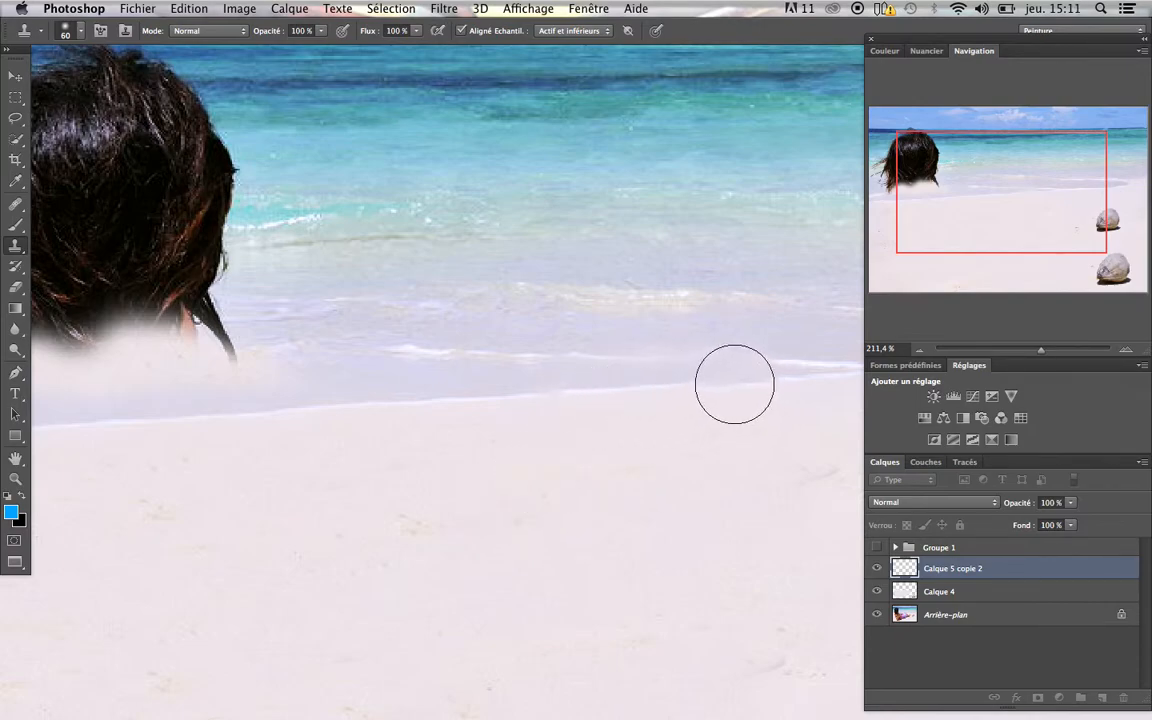
mouse_move(736, 379)
left_mouse_down()
mouse_move(749, 378)
mouse_move(720, 386)
left_mouse_up()
Clone turquoise water over the middle of the head and the detached patch of hair on its left side.
mouse_move(550, 374)
left_mouse_down()
mouse_move(545, 466)
mouse_move(512, 420)
left_mouse_up()
left_click_drag(445, 439, 518, 442)
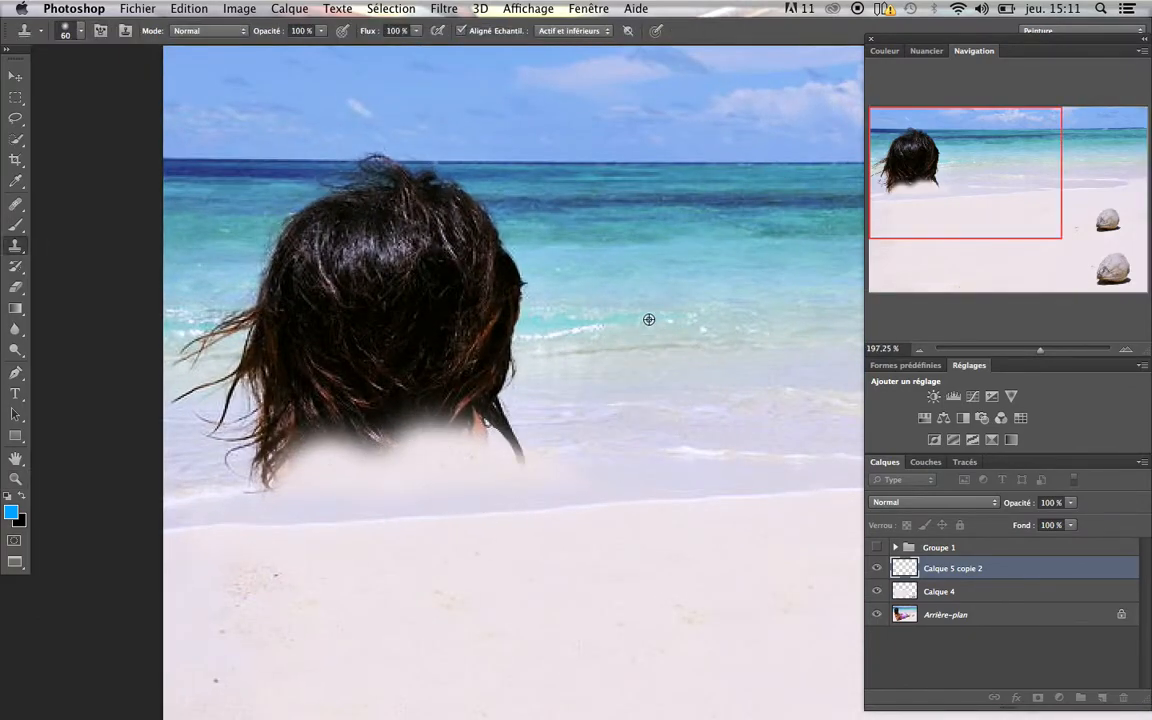
left_click(764, 322, "alt")
mouse_move(545, 318)
left_mouse_down()
mouse_move(294, 325)
mouse_move(559, 318)
mouse_move(520, 316)
mouse_move(527, 304)
mouse_move(491, 271)
mouse_move(510, 275)
mouse_move(334, 282)
mouse_move(403, 289)
mouse_move(364, 306)
mouse_move(284, 288)
mouse_move(342, 300)
mouse_move(283, 322)
left_mouse_up()
key("super+z")
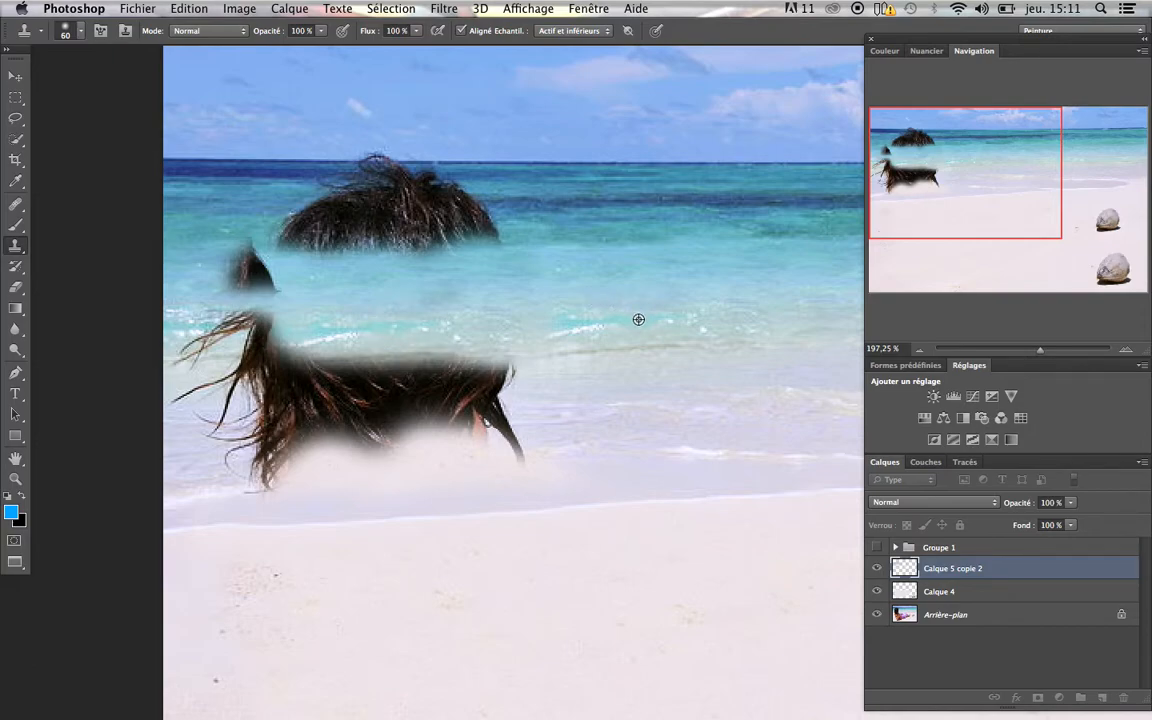
mouse_move(243, 245)
left_mouse_down()
mouse_move(271, 270)
mouse_move(226, 236)
mouse_move(220, 248)
mouse_move(262, 268)
left_mouse_up()
key("super+z")
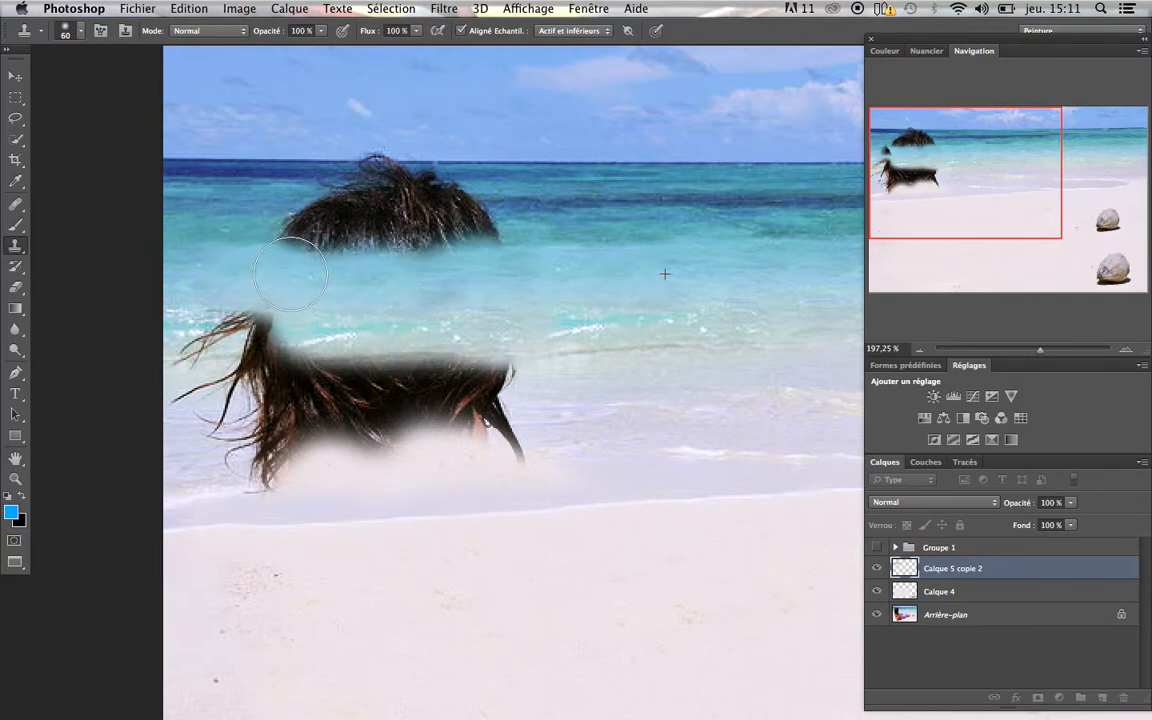
Clone the darker sea over the top of the head up to the horizon, using a 10 px brush for the finest parts.
mouse_move(510, 204)
left_mouse_down()
mouse_move(443, 229)
mouse_move(503, 239)
mouse_move(255, 226)
left_mouse_up()
left_click(556, 240, "alt")
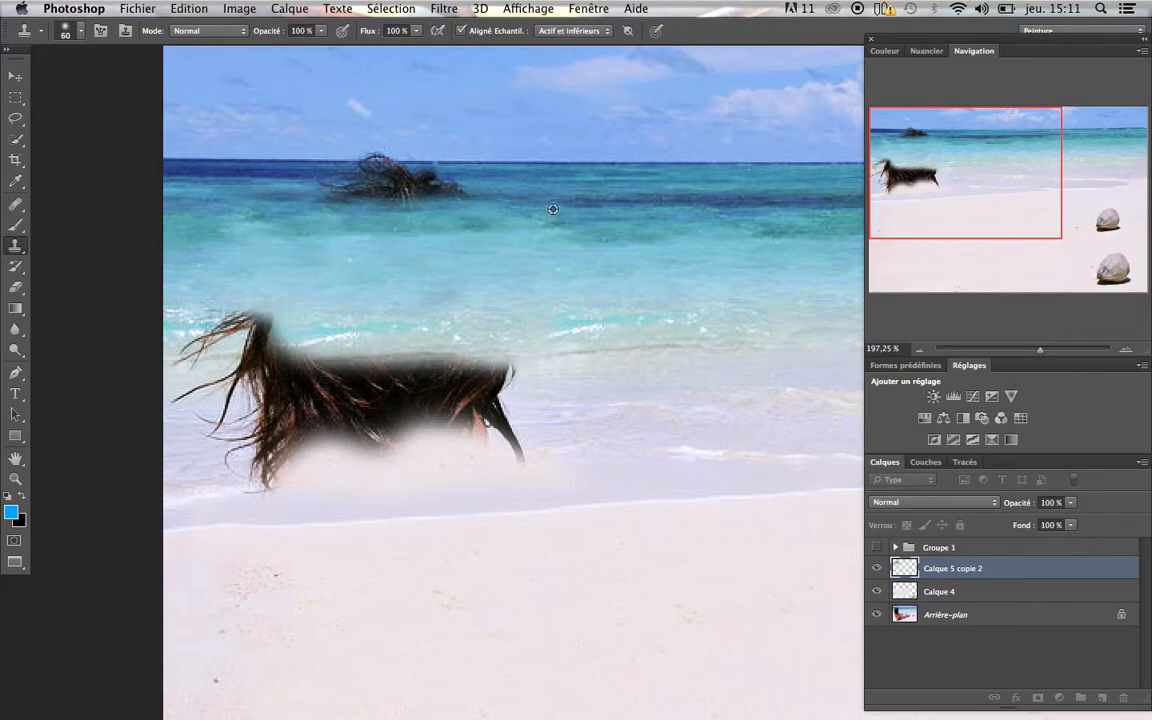
left_click(560, 200, "alt")
mouse_move(424, 192)
left_mouse_down()
mouse_move(472, 216)
mouse_move(322, 219)
mouse_move(410, 242)
mouse_move(321, 213)
mouse_move(347, 224)
left_mouse_up()
left_click_drag(388, 189, 352, 190)
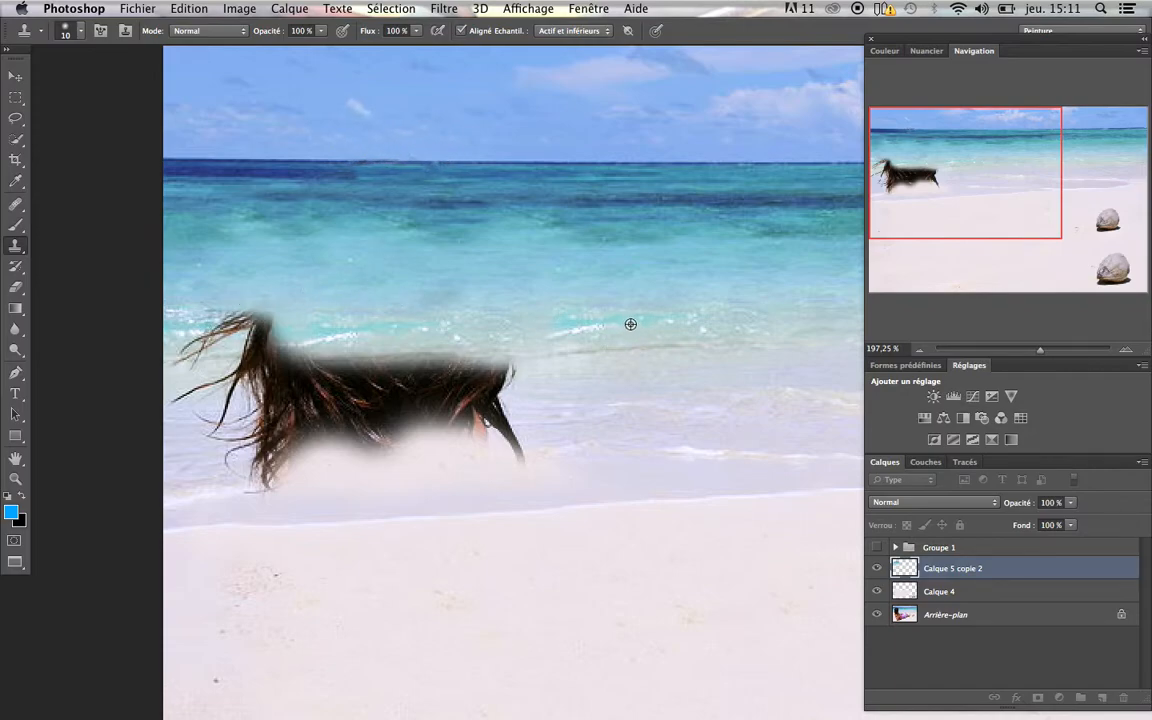
Enlarge the clone brush to 40 px and clone shallow water over the lower hair, neck and blurred sand patch.
key("bracketright")
key("bracketright")
key("bracketright")
mouse_move(296, 334)
left_mouse_down()
mouse_move(247, 323)
mouse_move(192, 338)
mouse_move(312, 334)
mouse_move(284, 332)
mouse_move(444, 304)
mouse_move(372, 315)
mouse_move(362, 350)
left_mouse_up()
mouse_move(593, 389)
left_mouse_down()
mouse_move(504, 361)
mouse_move(417, 372)
mouse_move(515, 416)
mouse_move(460, 403)
mouse_move(501, 445)
mouse_move(429, 426)
mouse_move(542, 399)
mouse_move(442, 426)
mouse_move(425, 360)
mouse_move(411, 393)
mouse_move(334, 389)
mouse_move(327, 409)
mouse_move(274, 419)
mouse_move(450, 423)
mouse_move(321, 449)
mouse_move(429, 406)
left_mouse_up()
mouse_move(499, 458)
left_mouse_down()
mouse_move(333, 465)
mouse_move(362, 457)
mouse_move(292, 473)
mouse_move(455, 452)
mouse_move(444, 466)
mouse_move(545, 460)
mouse_move(280, 487)
mouse_move(491, 470)
left_mouse_up()
left_click(391, 450)
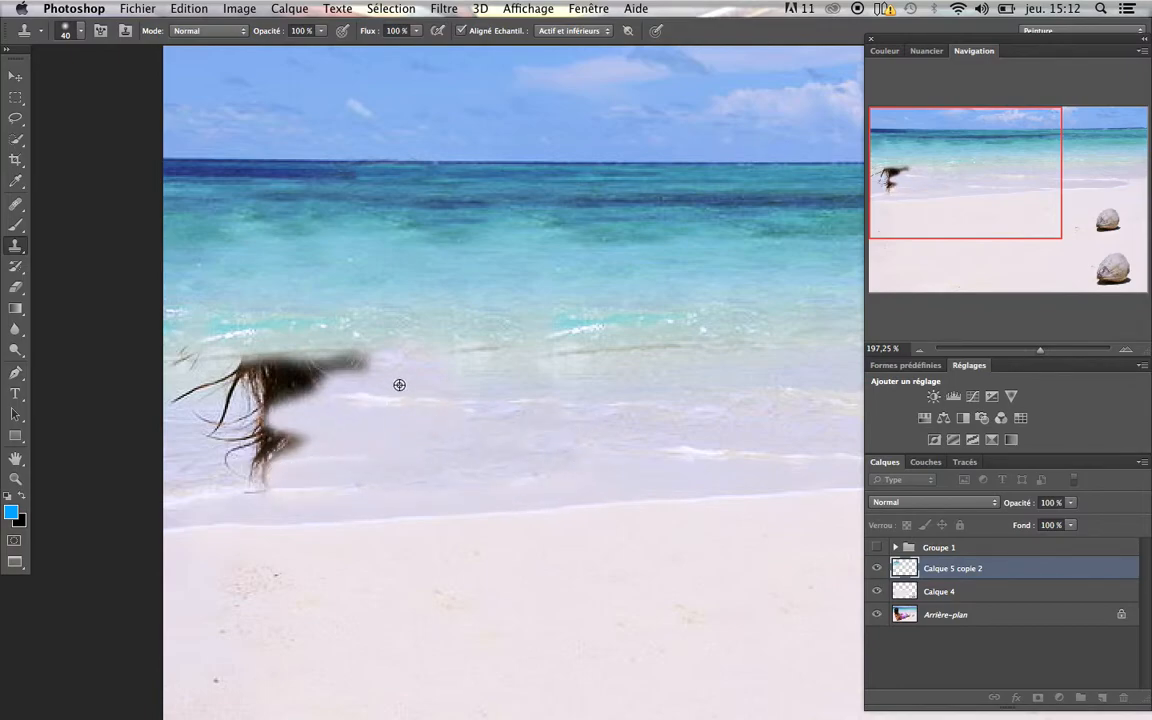
Clone waves and shallow water over the dark hair clumps that remain near the photo's left edge.
mouse_move(381, 352)
left_mouse_down()
mouse_move(275, 358)
mouse_move(327, 347)
mouse_move(366, 370)
left_mouse_up()
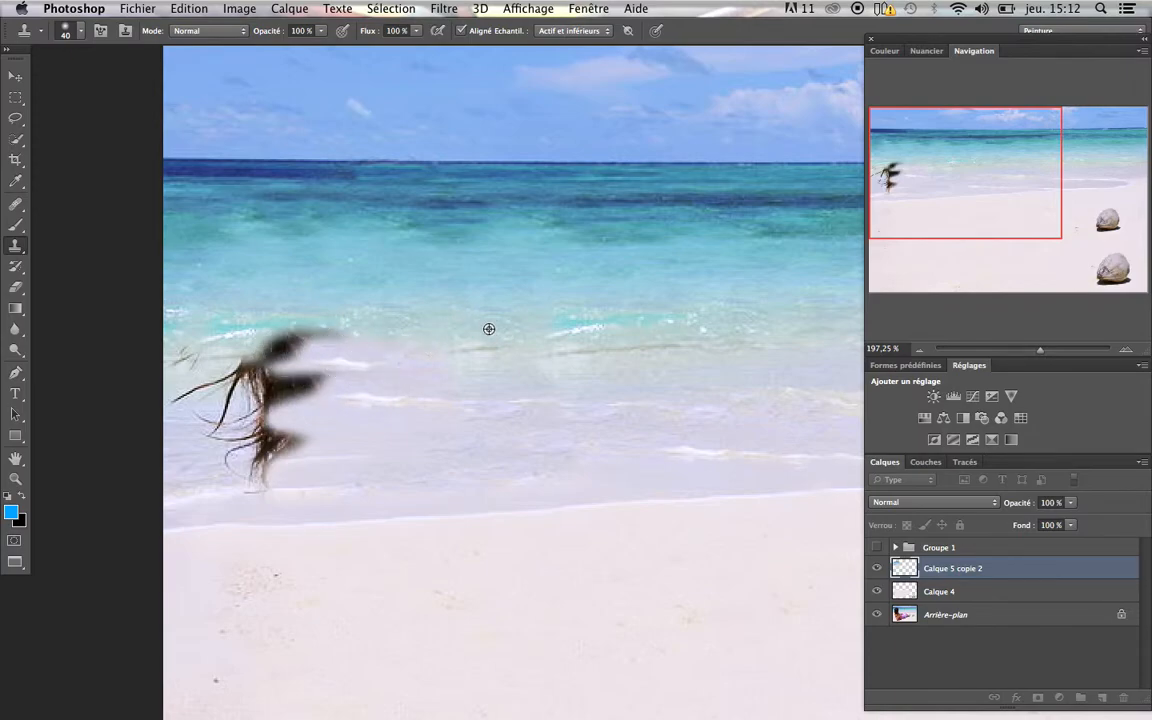
mouse_move(446, 335)
left_mouse_down()
mouse_move(182, 351)
mouse_move(414, 360)
mouse_move(287, 351)
mouse_move(225, 371)
mouse_move(321, 368)
mouse_move(189, 370)
mouse_move(196, 336)
mouse_move(244, 358)
mouse_move(503, 355)
mouse_move(494, 343)
mouse_move(178, 351)
mouse_move(213, 358)
mouse_move(163, 370)
mouse_move(246, 368)
mouse_move(373, 388)
left_mouse_up()
left_click(350, 429, "alt")
left_click(313, 419)
mouse_move(278, 406)
left_mouse_down()
mouse_move(226, 386)
mouse_move(189, 403)
mouse_move(268, 422)
mouse_move(300, 400)
left_mouse_up()
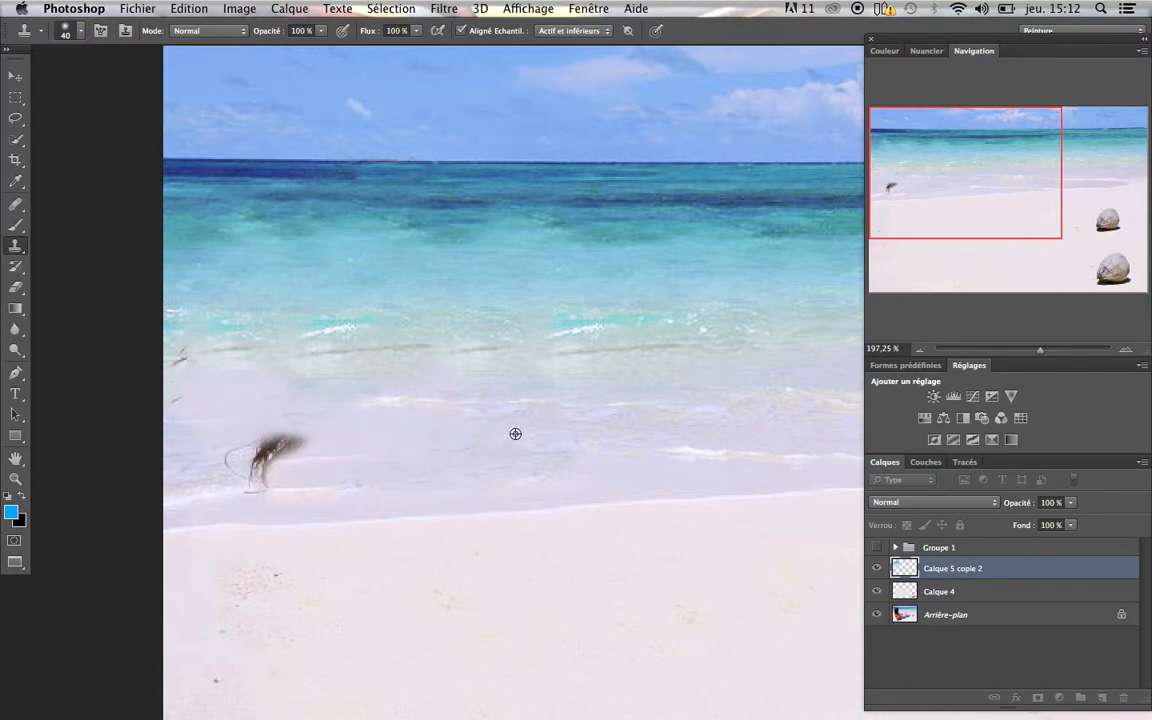
Clone shallow water over the last tuft above the waterline and the stray strands at the photo's left edge.
mouse_move(385, 431)
left_mouse_down()
mouse_move(257, 442)
mouse_move(298, 470)
mouse_move(332, 417)
mouse_move(237, 375)
left_mouse_up()
left_click(243, 373, "alt")
left_click(193, 361)
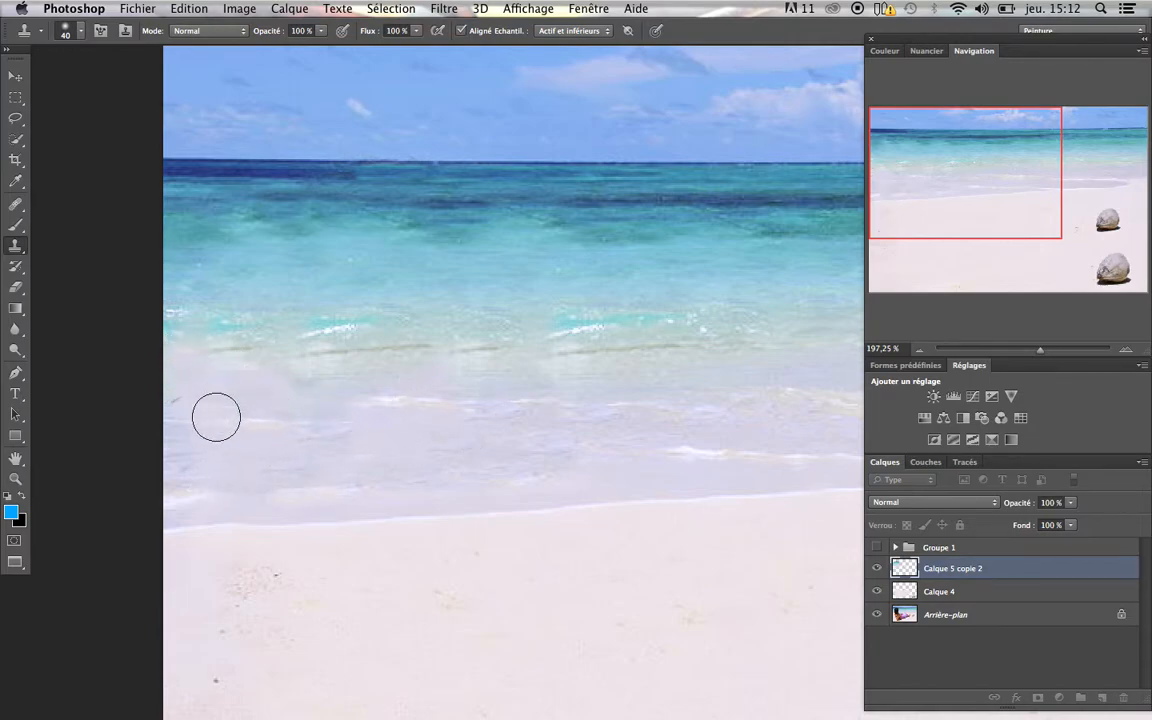
left_click(261, 398, "alt")
left_click_drag(175, 401, 189, 399)
mouse_move(380, 361)
left_mouse_down()
mouse_move(219, 345)
mouse_move(388, 351)
mouse_move(161, 366)
left_mouse_up()
Examine the retouched sea, shoreline and sand at full-photo view and close up.
key("z")
left_click_drag(516, 454, 472, 499)
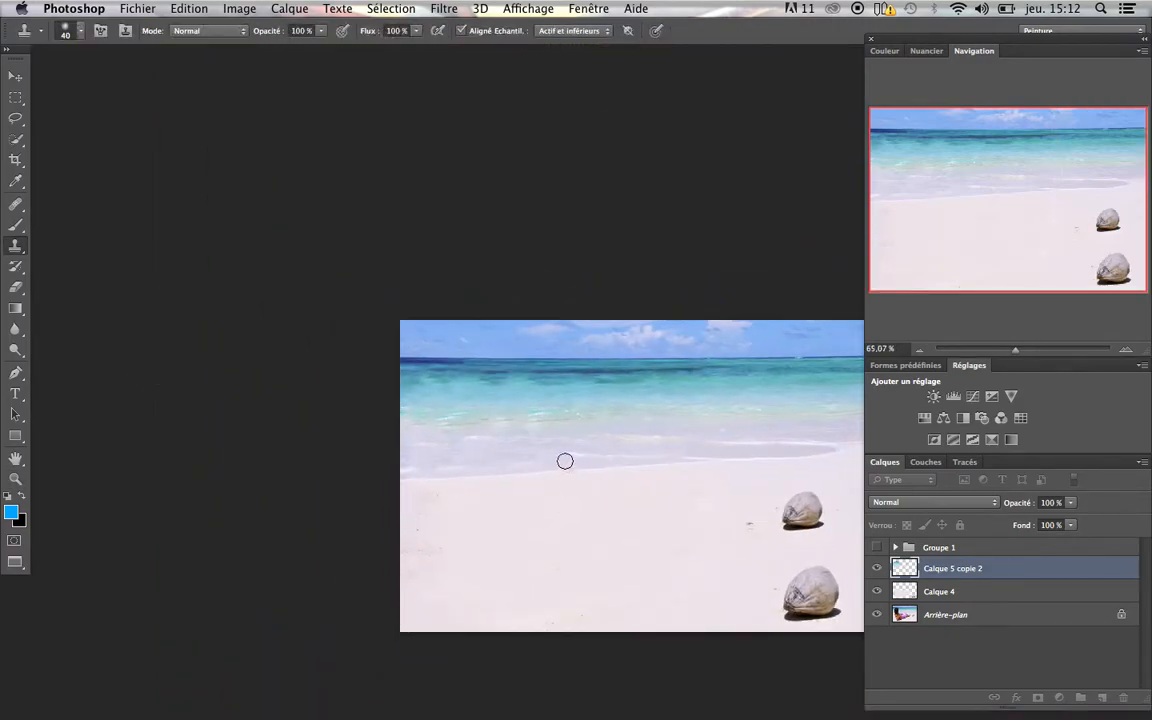
key("space")
left_click_drag(580, 464, 535, 442)
key("super+space")
mouse_move(470, 421)
left_mouse_down()
mouse_move(506, 419)
mouse_move(523, 396)
left_mouse_up()
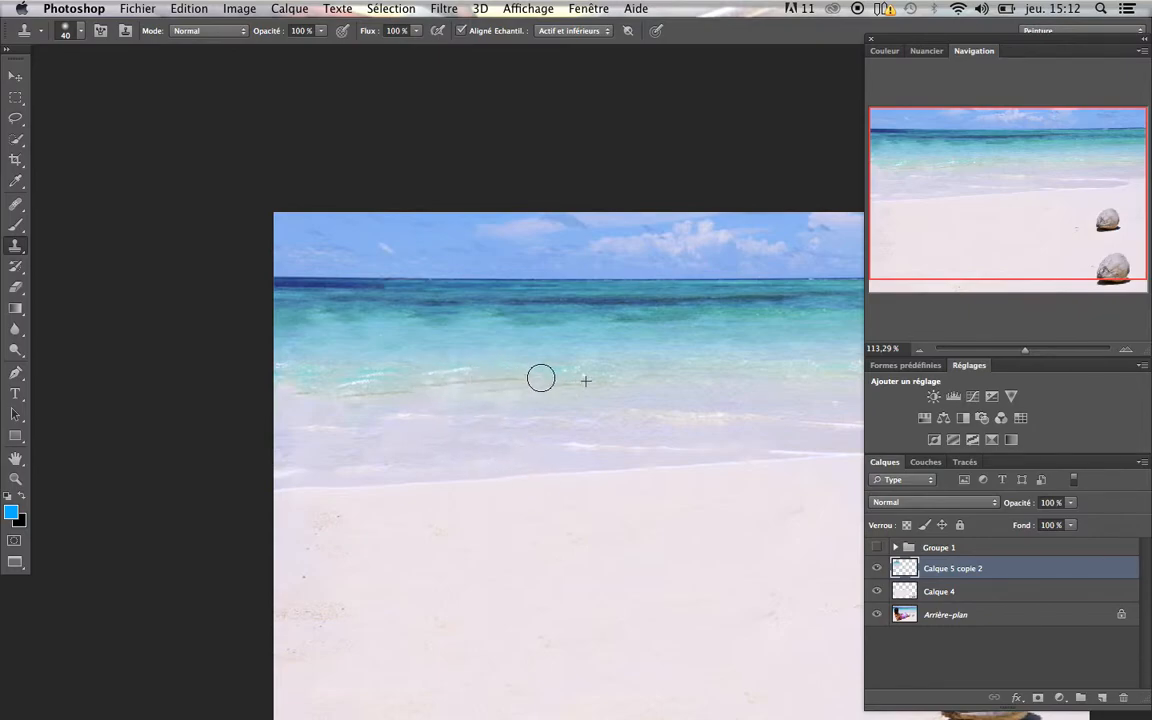
left_click_drag(536, 476, 460, 480)
left_click_drag(608, 524, 518, 529)
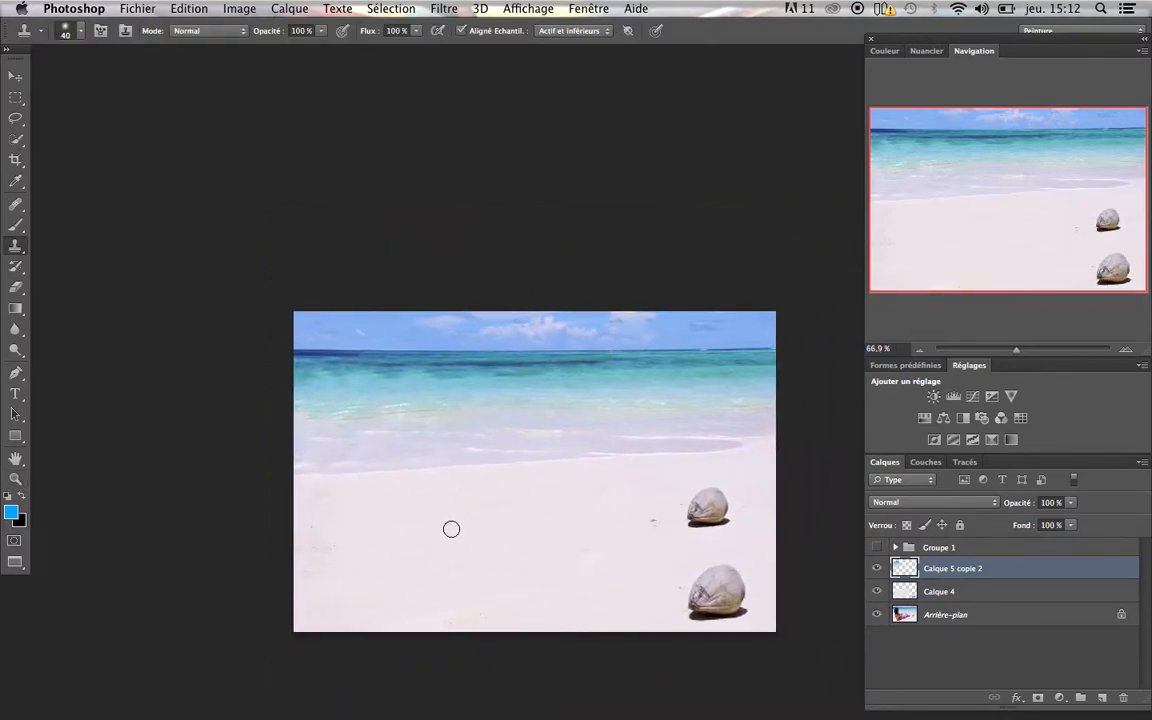